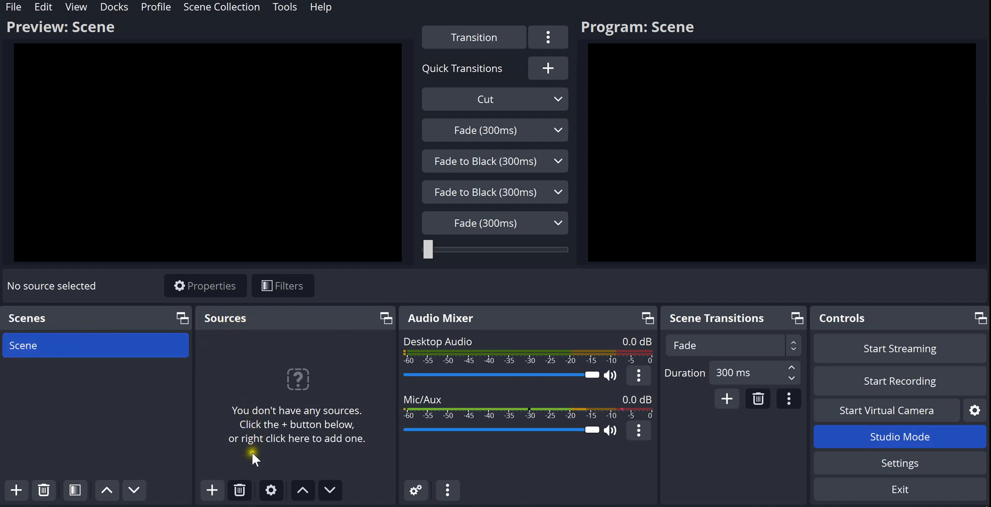
Add a new Image source named Logo to the scene.
click(212, 489)
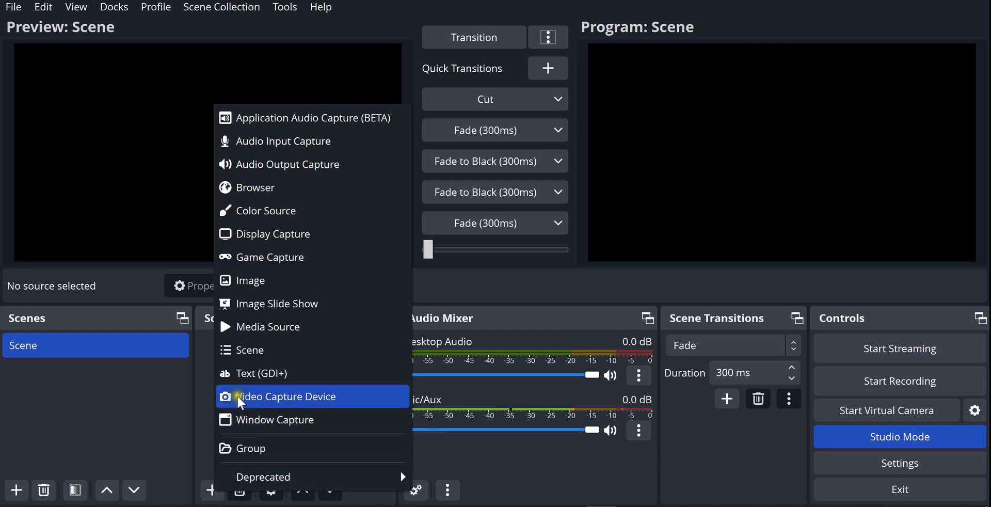
click(262, 280)
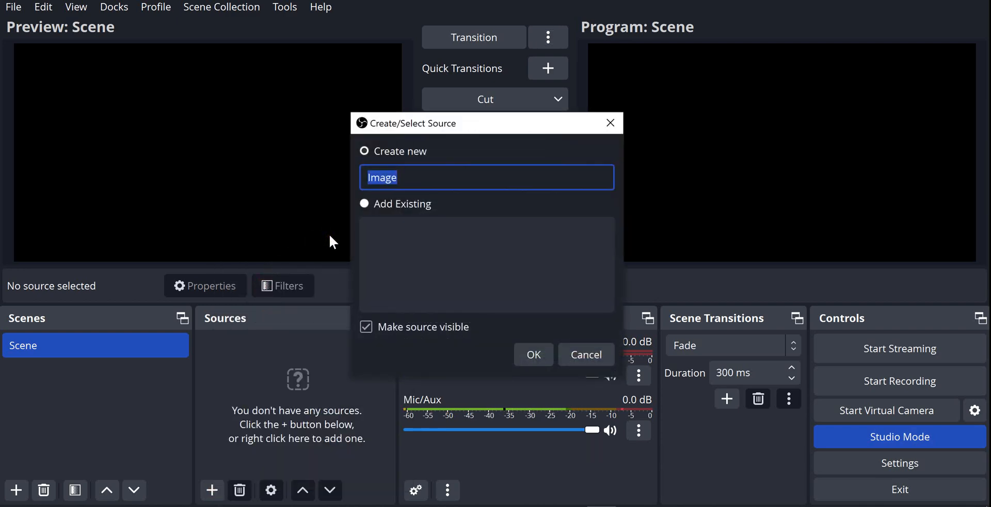
text(Logo)
click(540, 353)
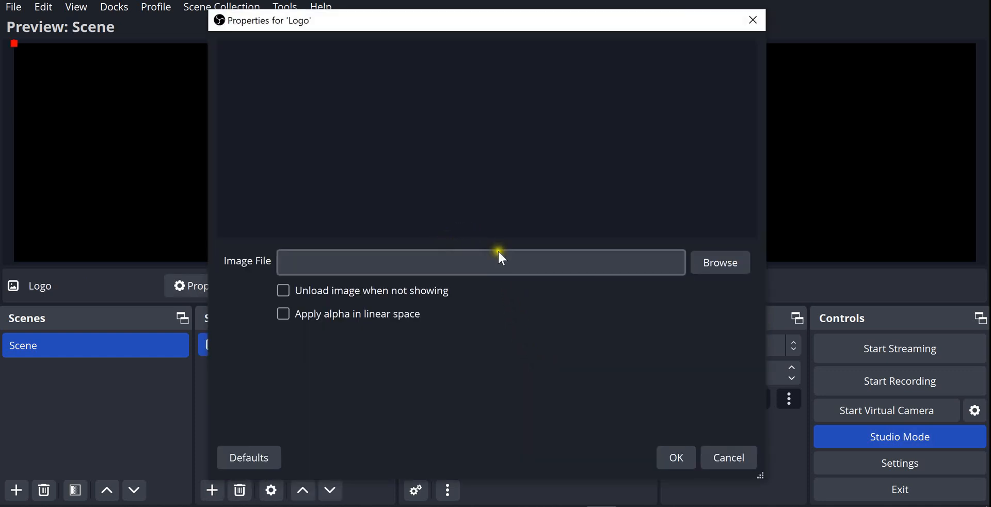
Load the ESMI logo2 picture from the Pictures folder as the image file of the Logo source.
click(734, 266)
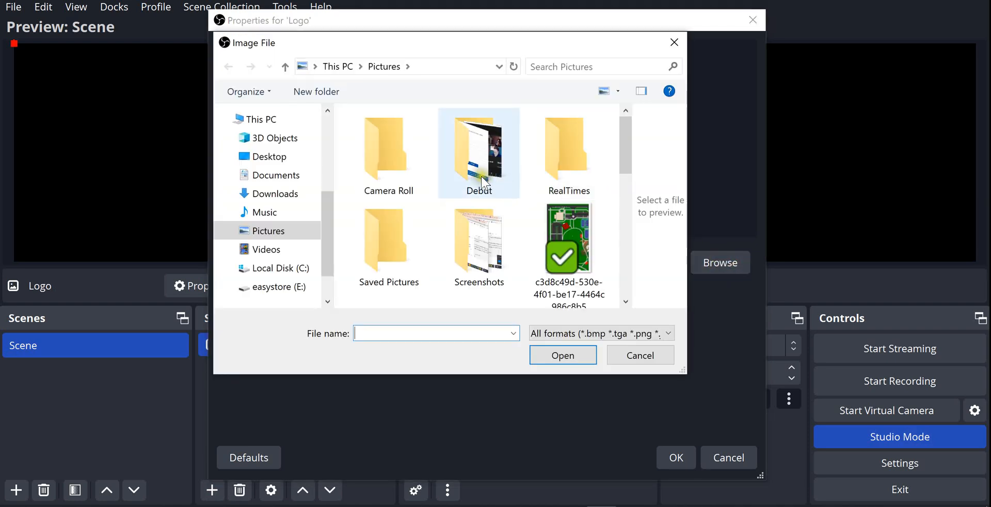
scroll(481, 175, up, 5)
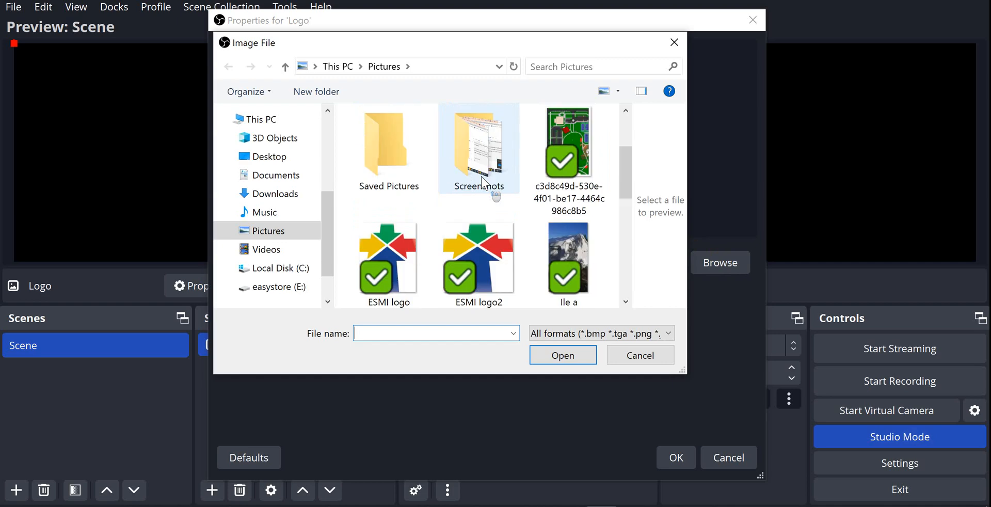
click(495, 262)
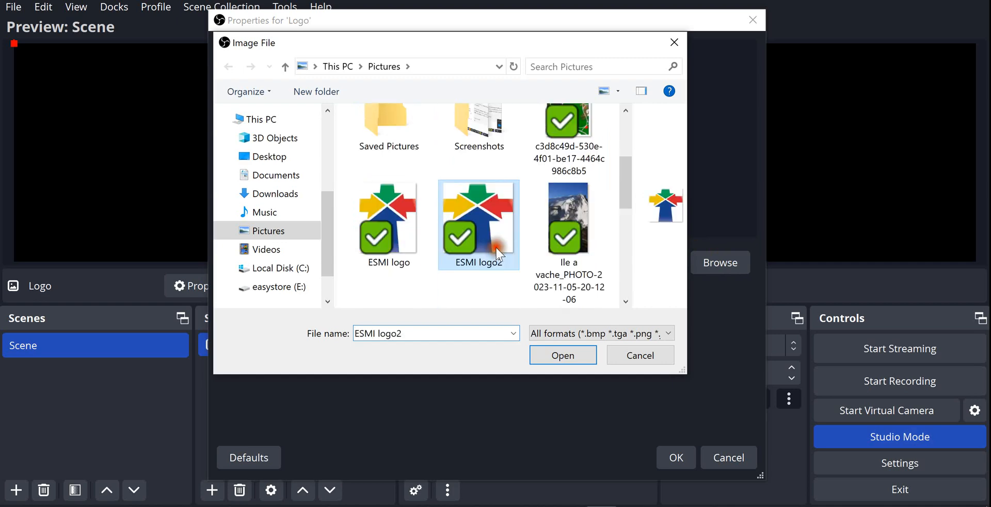
click(565, 354)
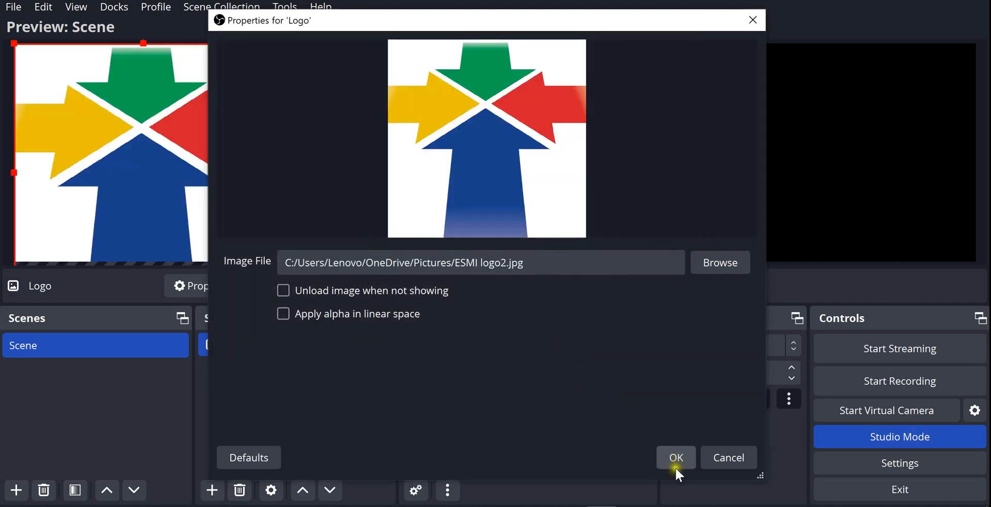
click(676, 456)
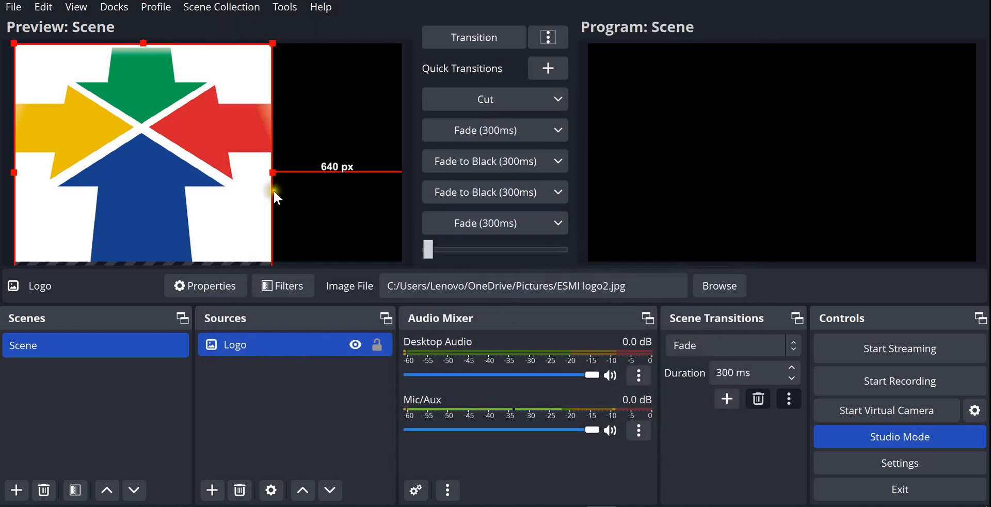
Enlarge the logo to about the canvas's full width and position it about 31 px from the canvas's left edge.
drag(273, 175, 403, 163)
drag(281, 160, 288, 129)
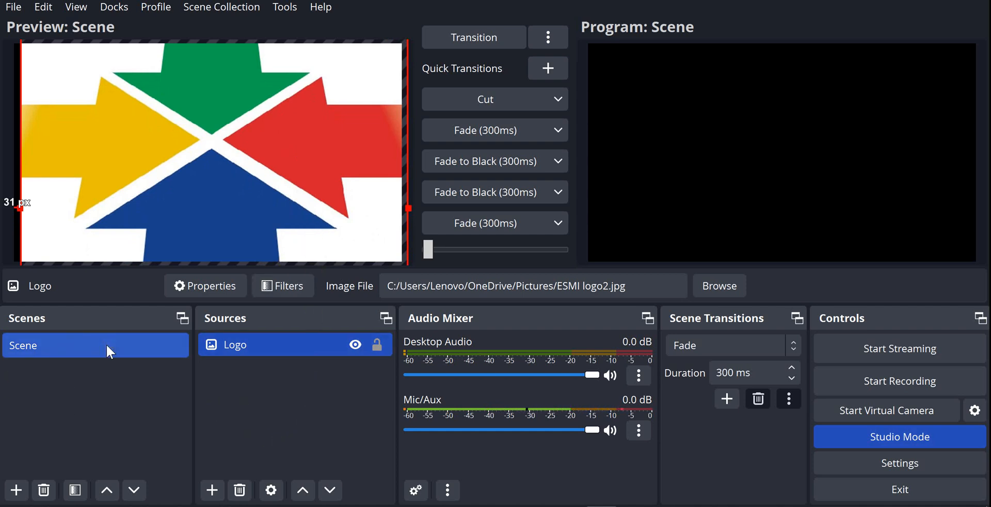
click(139, 356)
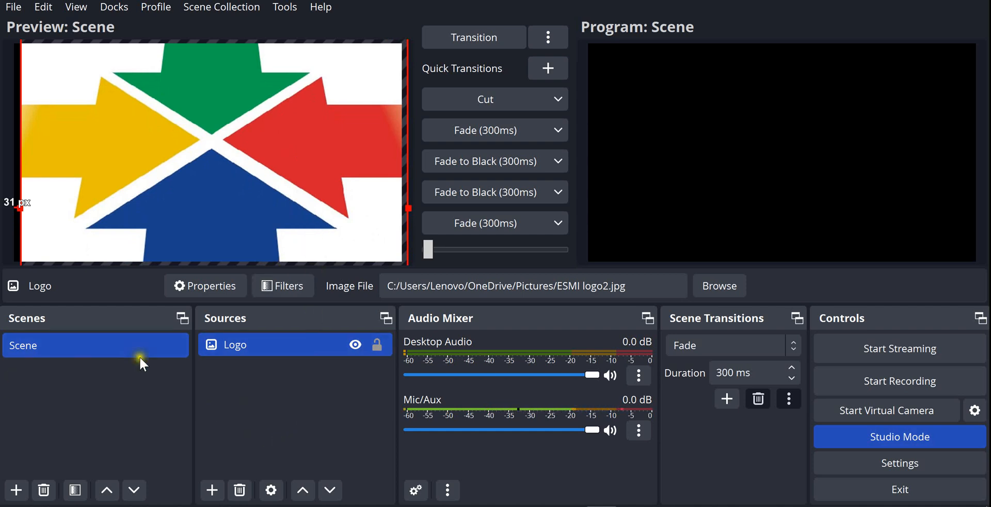
Add a Video Capture Device source with its default name, using Integrated Camera as the device.
click(211, 490)
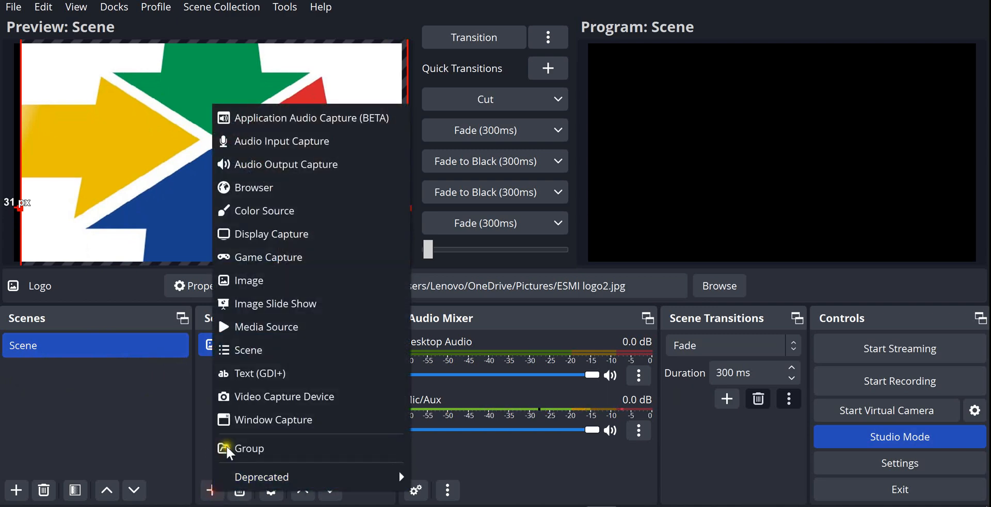
click(257, 402)
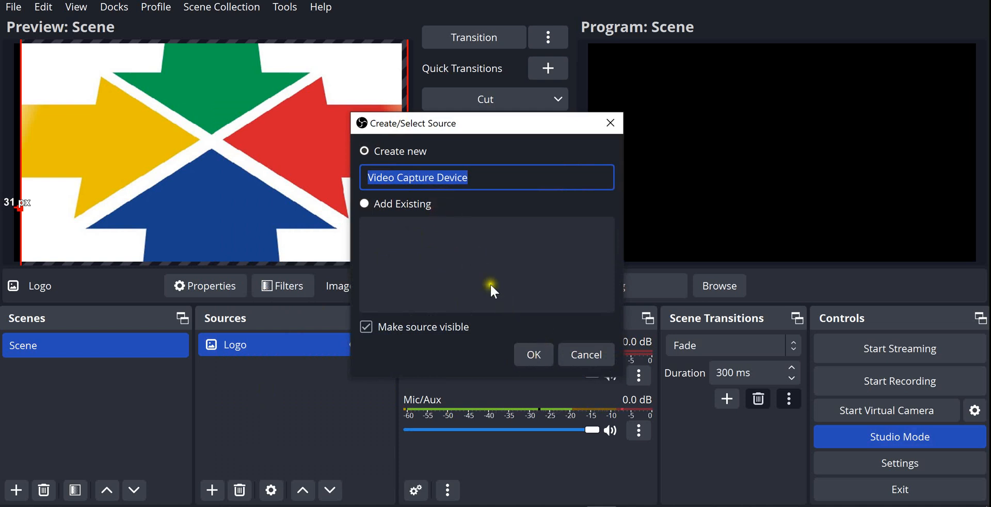
click(544, 353)
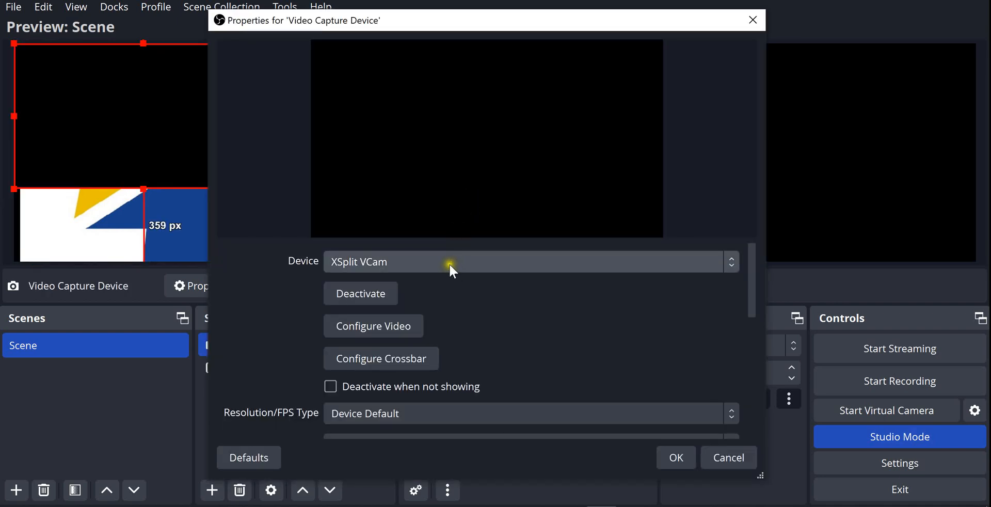
click(450, 264)
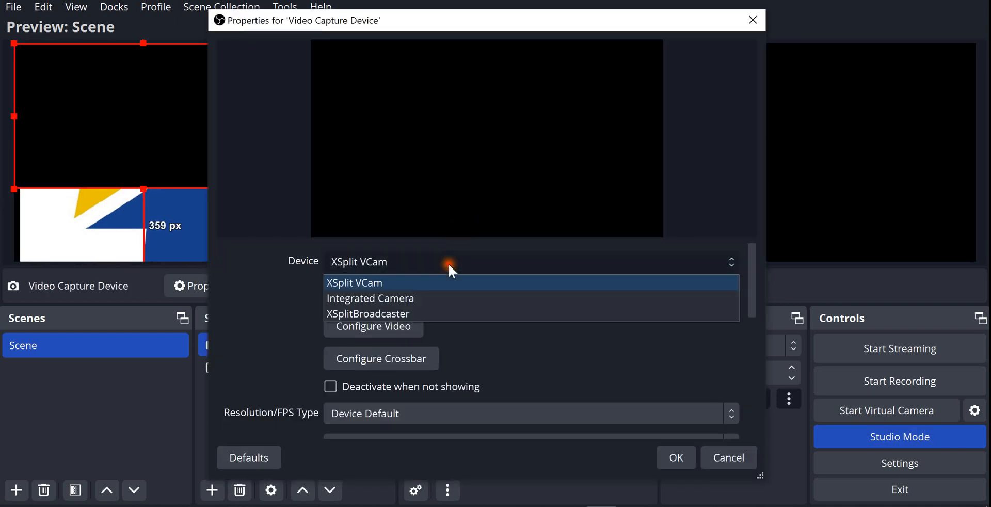
click(427, 297)
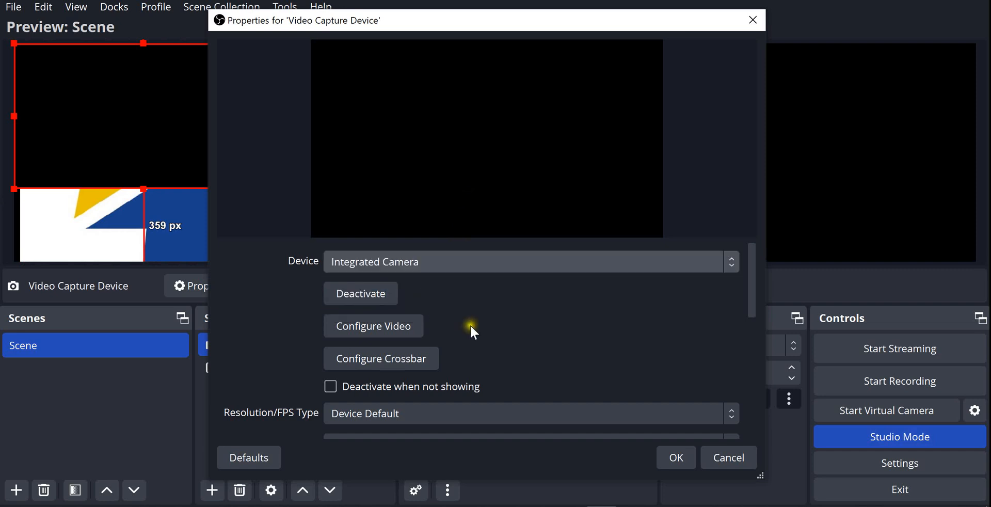
click(676, 456)
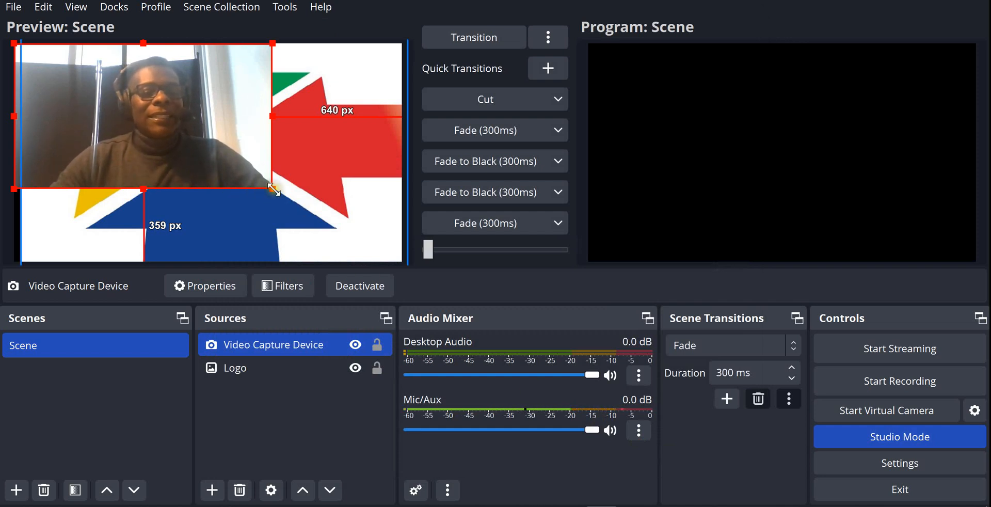
Shrink the camera picture to about two-fifths of the canvas width and move it into the canvas's upper-right corner.
drag(272, 188, 150, 134)
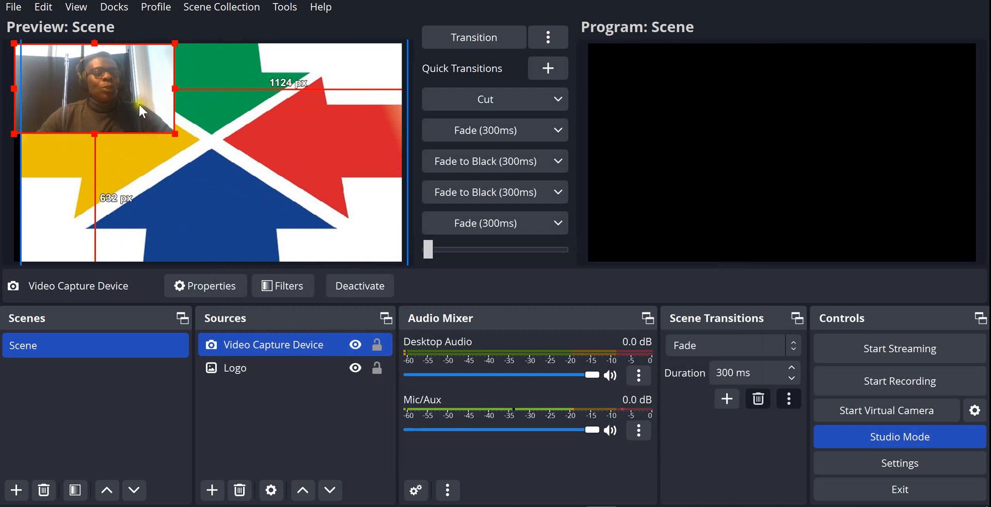
drag(121, 93, 331, 92)
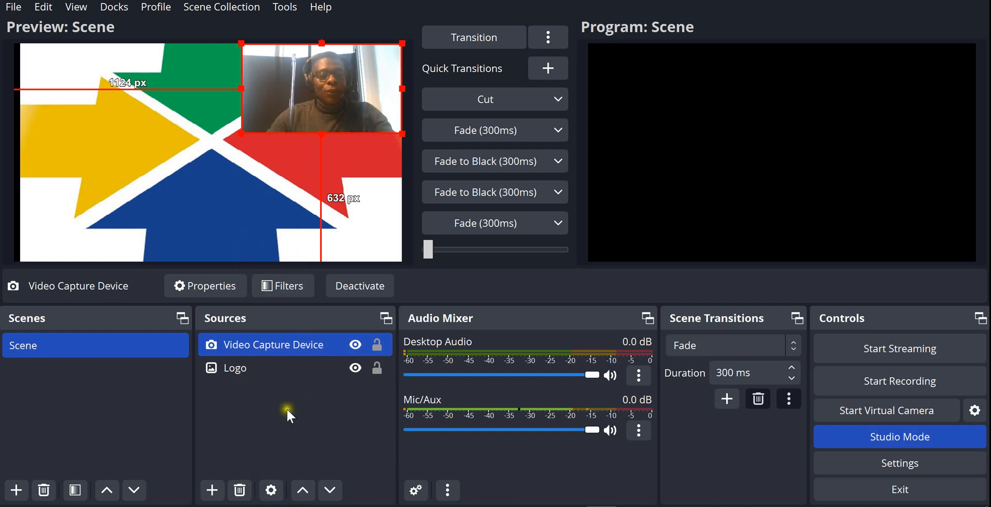
Move the camera source beneath the logo in the stacking order, and bring the logo back below the camera.
click(331, 489)
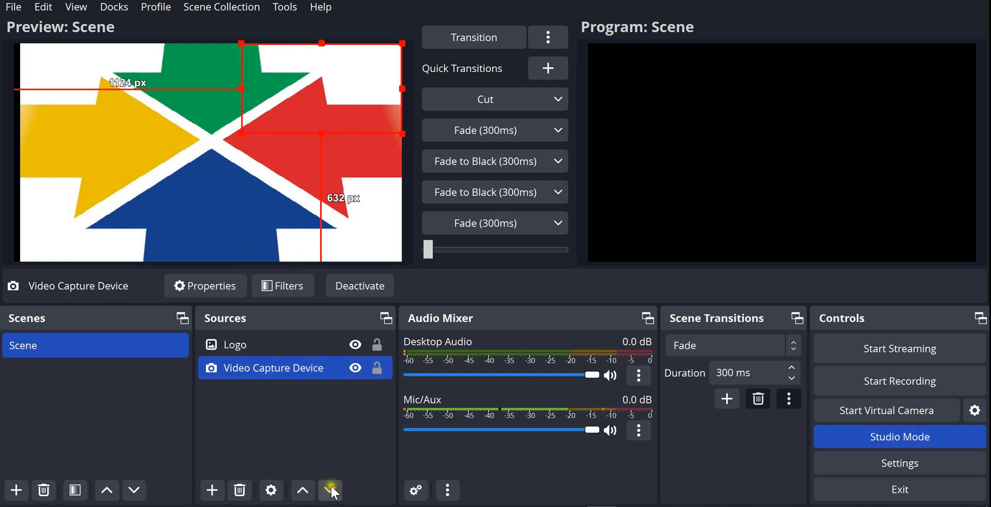
click(246, 206)
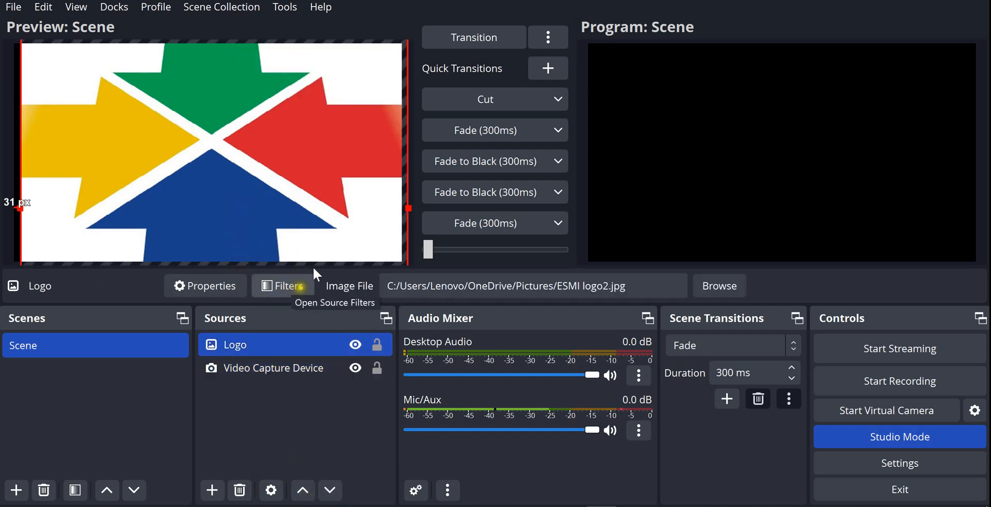
ctrl+click(272, 373)
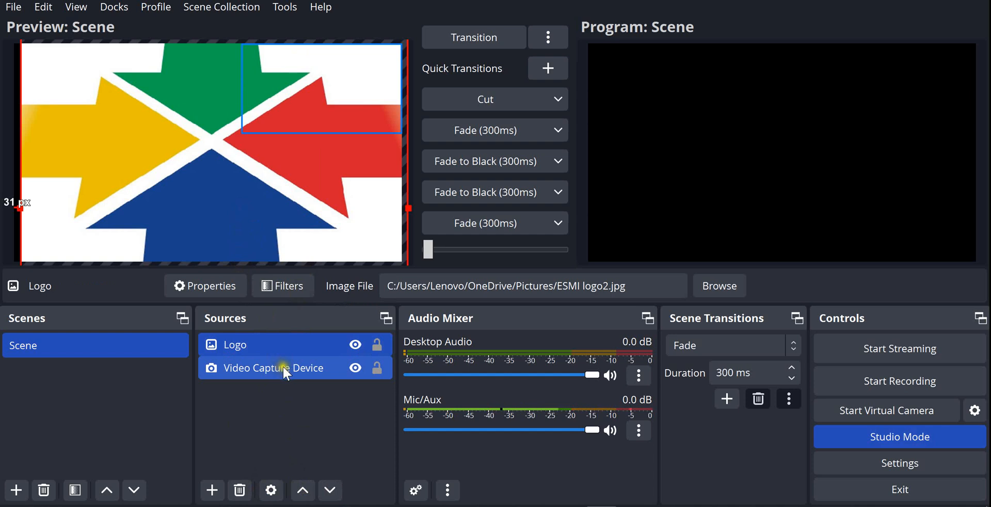
ctrl+click(287, 362)
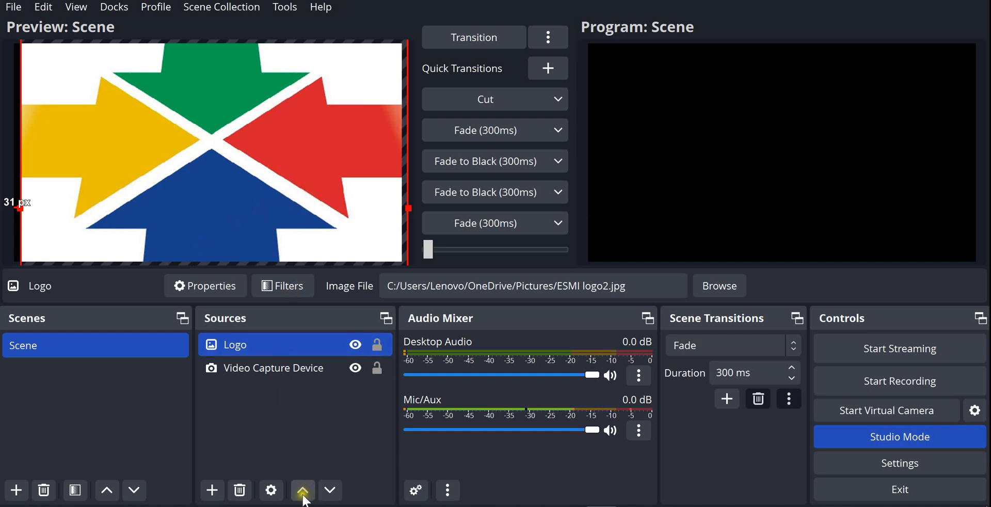
click(330, 490)
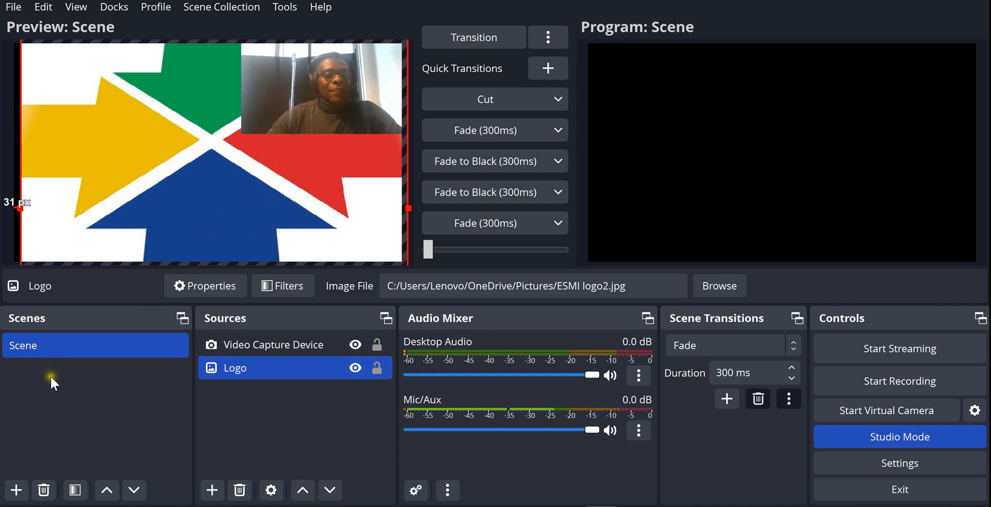
Add a new scene named Contenu.
click(16, 489)
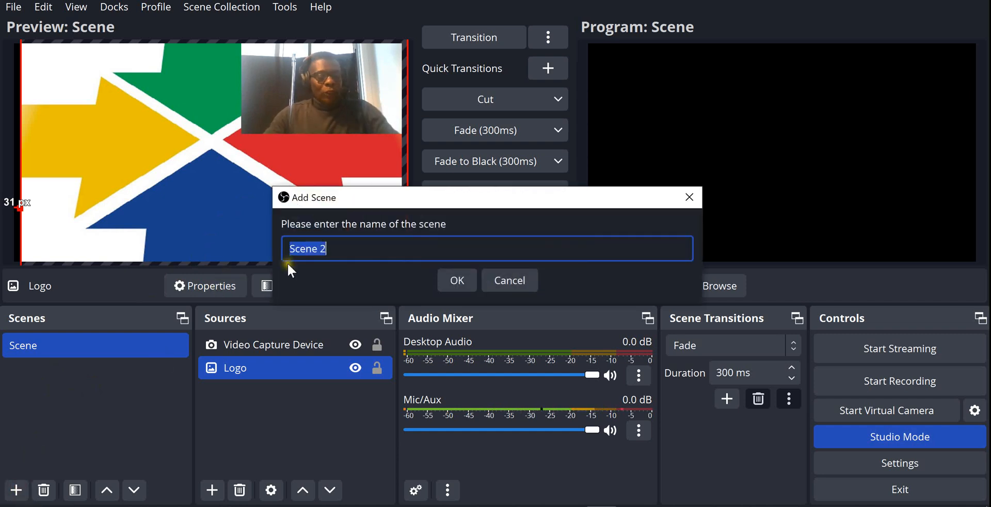
text(Cont)
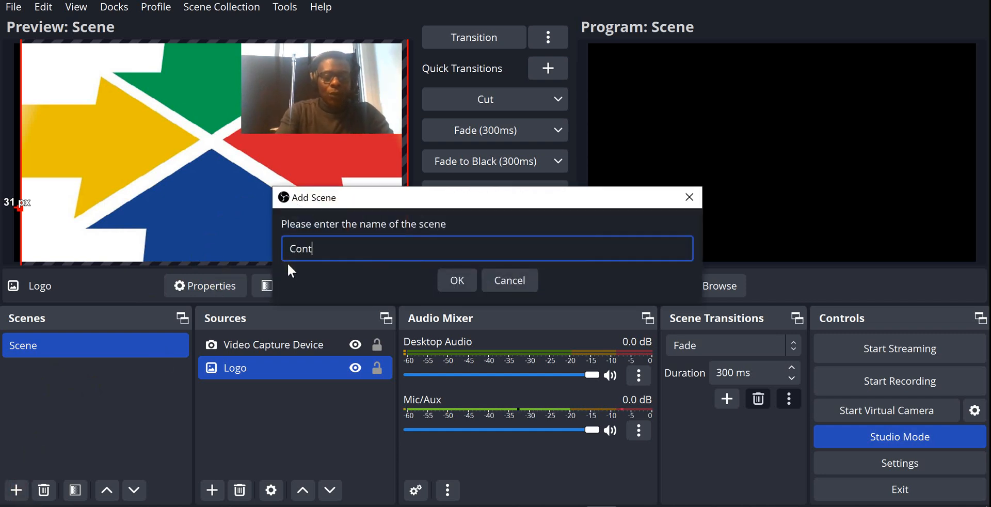
text(enu)
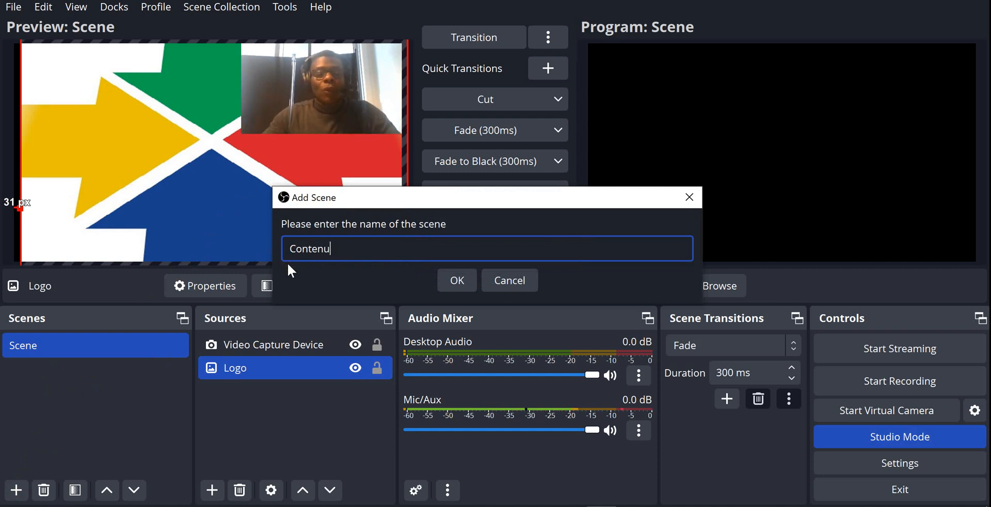
click(335, 246)
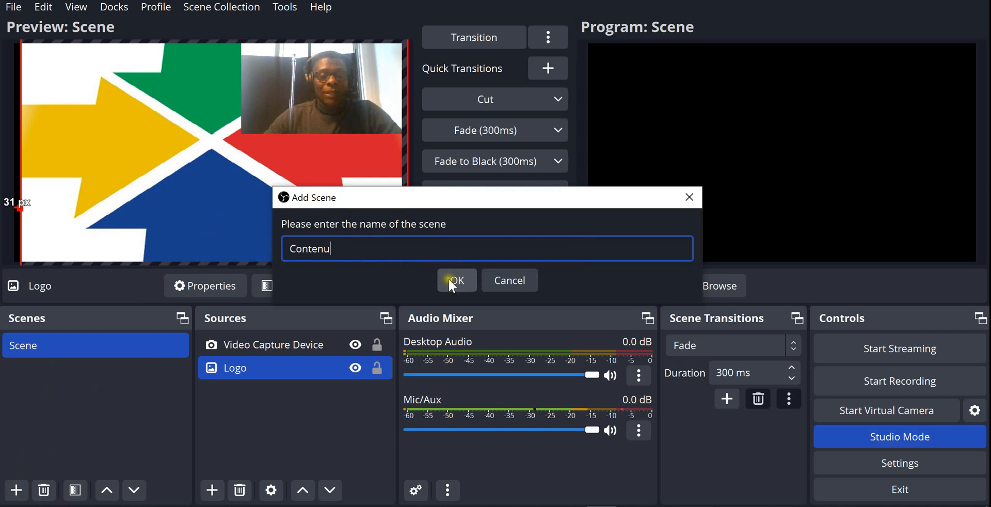
click(465, 282)
click(465, 282)
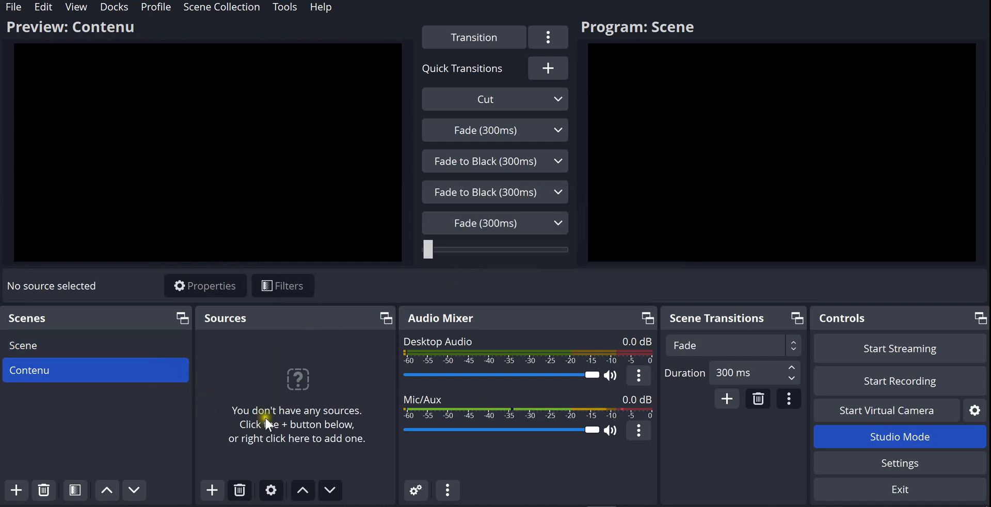
Add a Window Capture source of the Norton Security window to Contenu and place it about 620 px from the canvas's left edge.
click(212, 489)
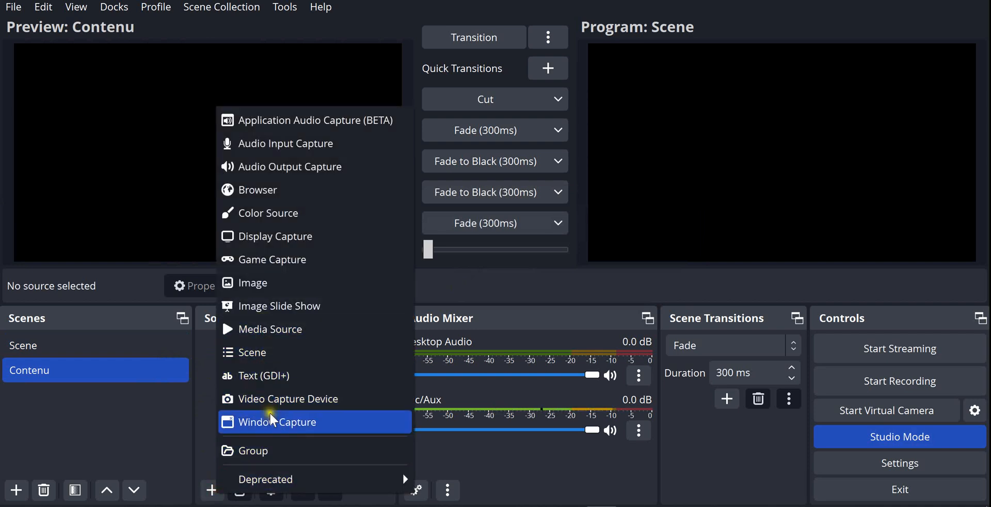
click(296, 424)
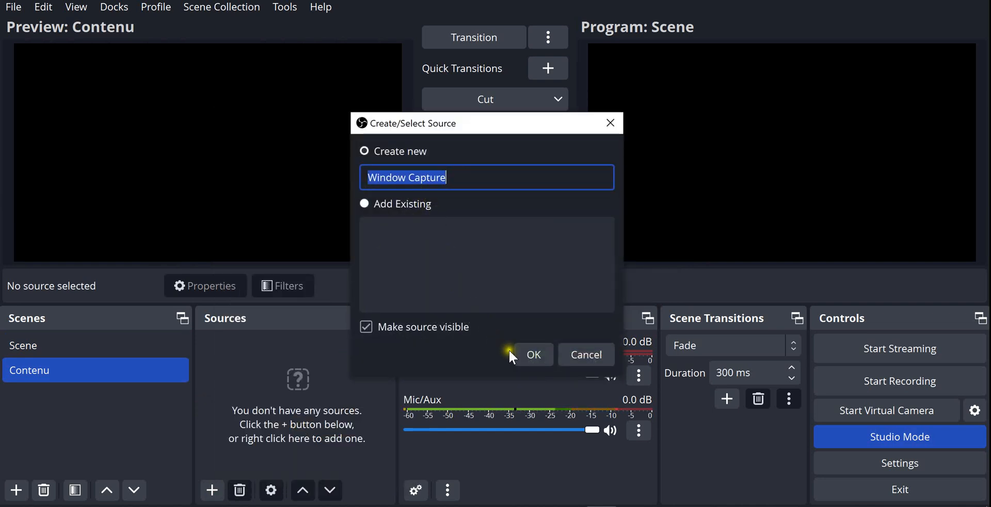
click(531, 355)
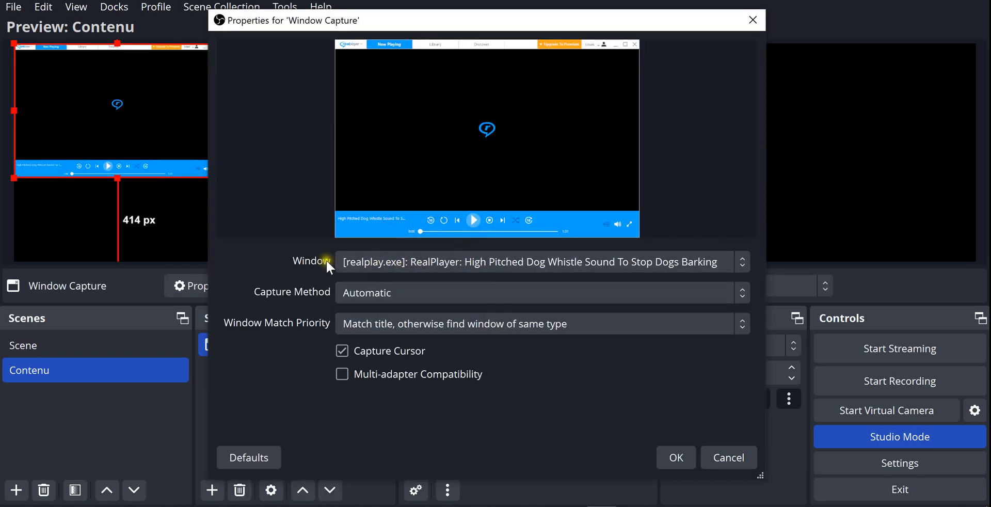
click(450, 264)
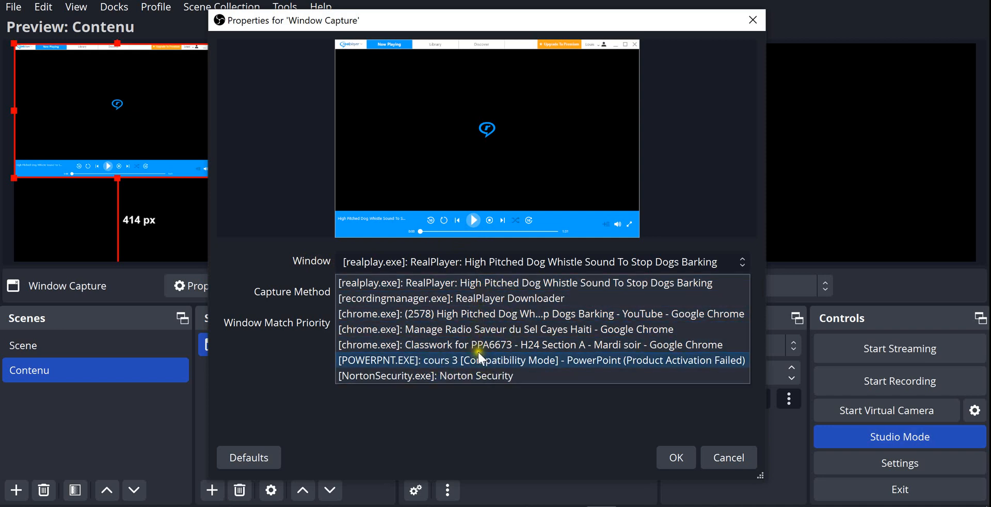
click(502, 376)
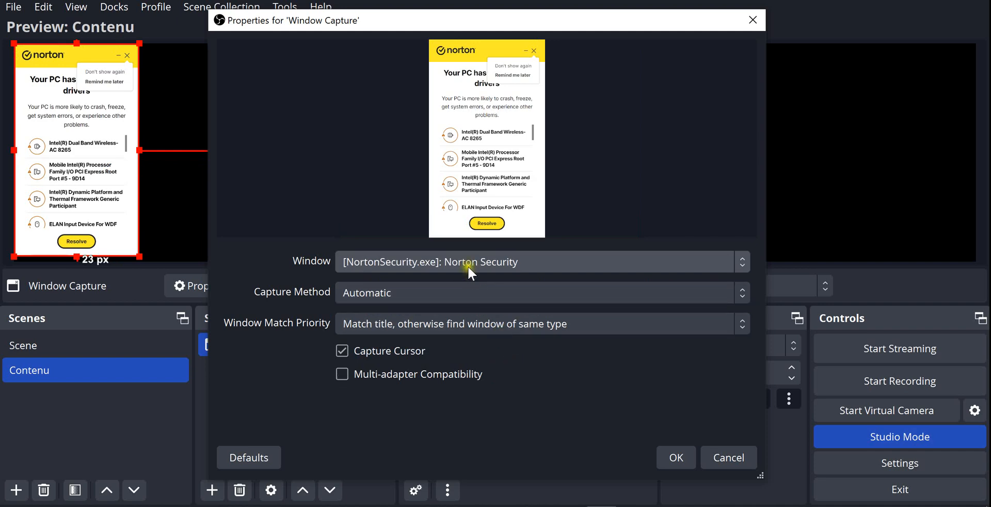
click(676, 458)
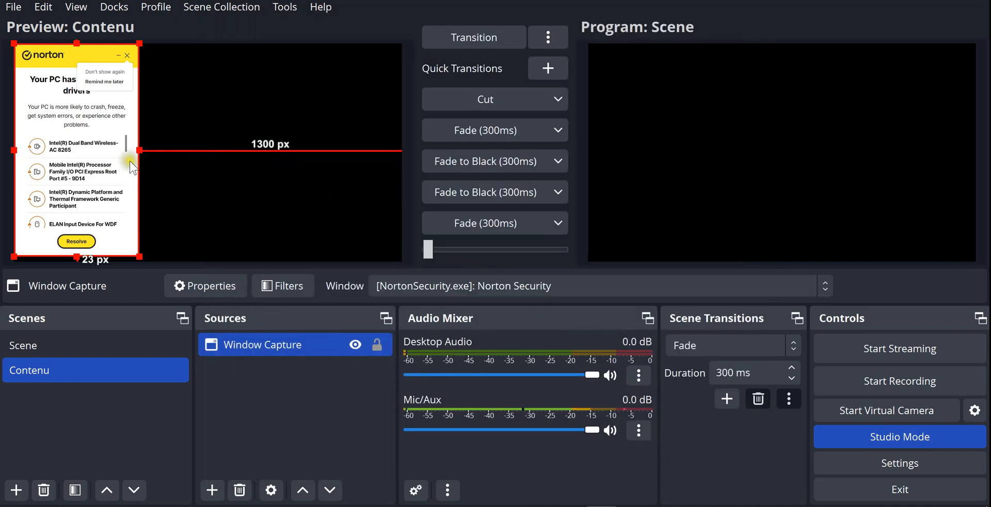
drag(109, 161, 232, 155)
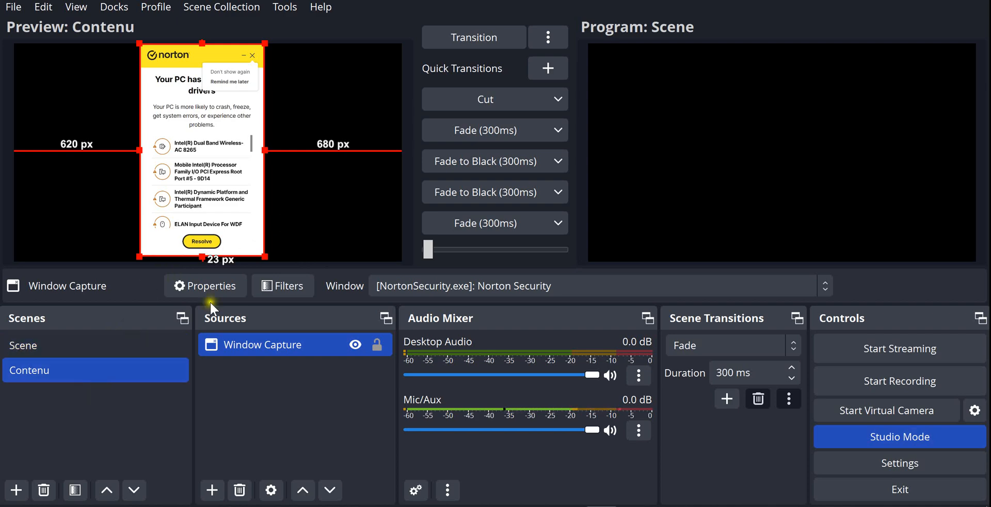
Add the Integrated Camera to Contenu as a new Video Capture Device, deactivated when not showing, and shrink it into the canvas's lower-left corner.
click(218, 491)
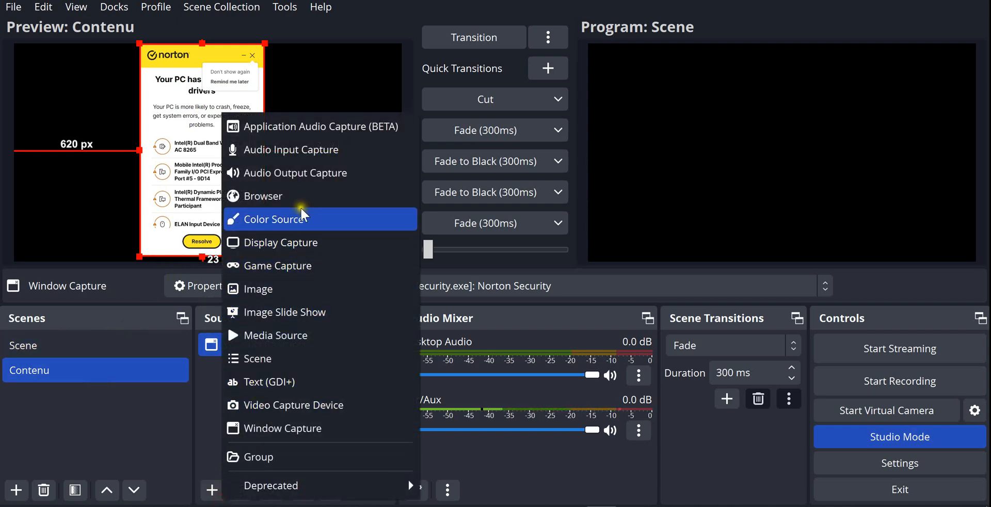
click(285, 405)
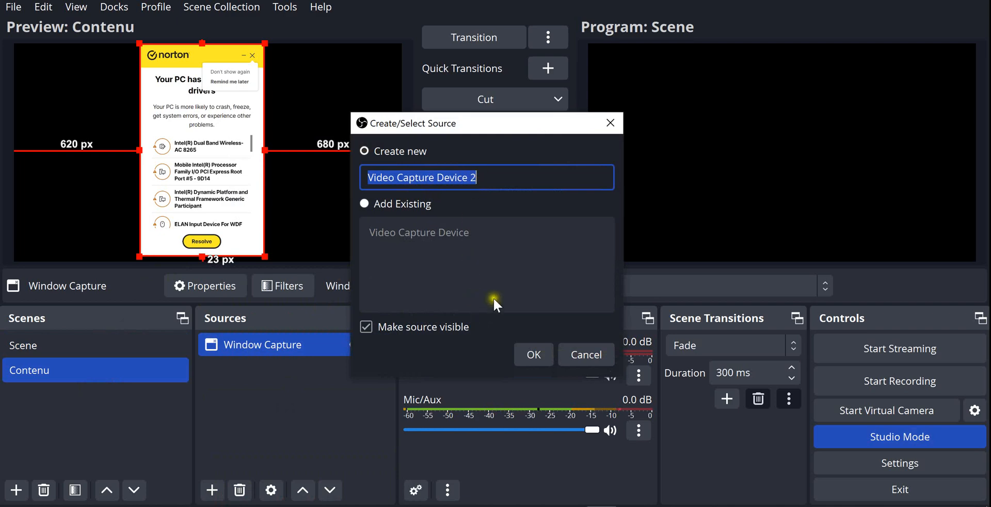
click(532, 354)
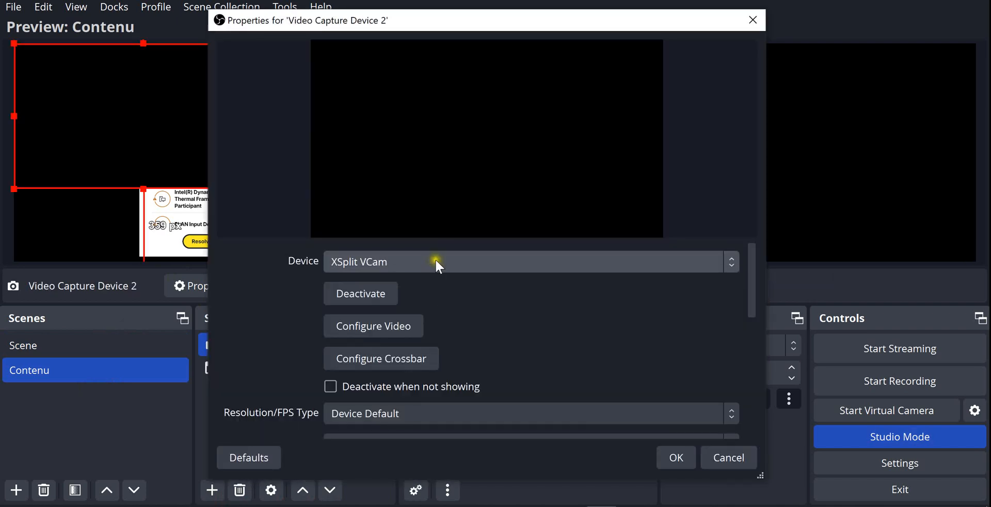
click(437, 258)
click(457, 293)
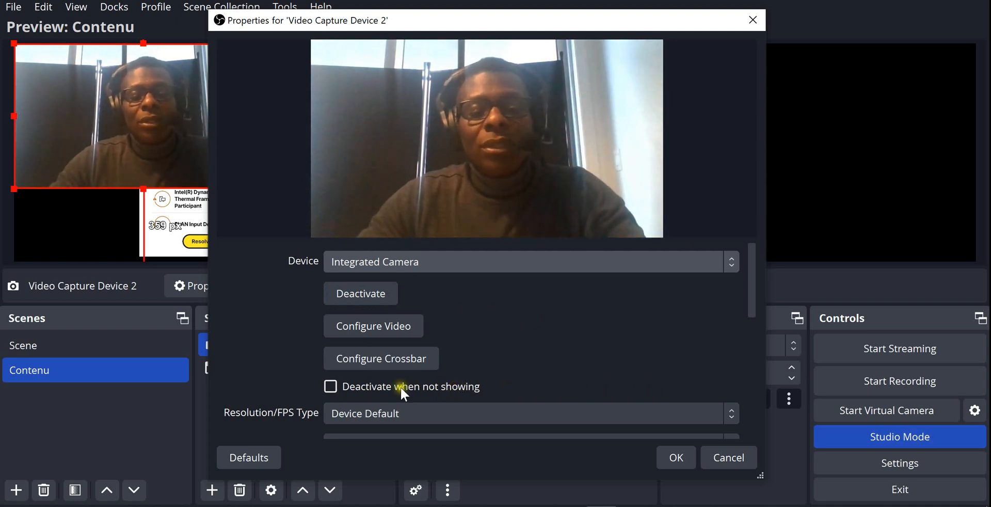
click(330, 386)
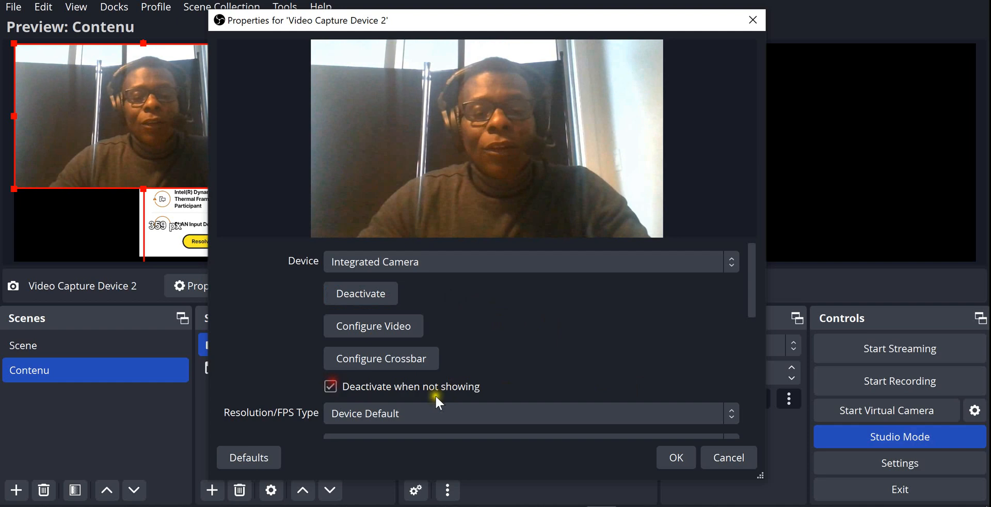
click(676, 458)
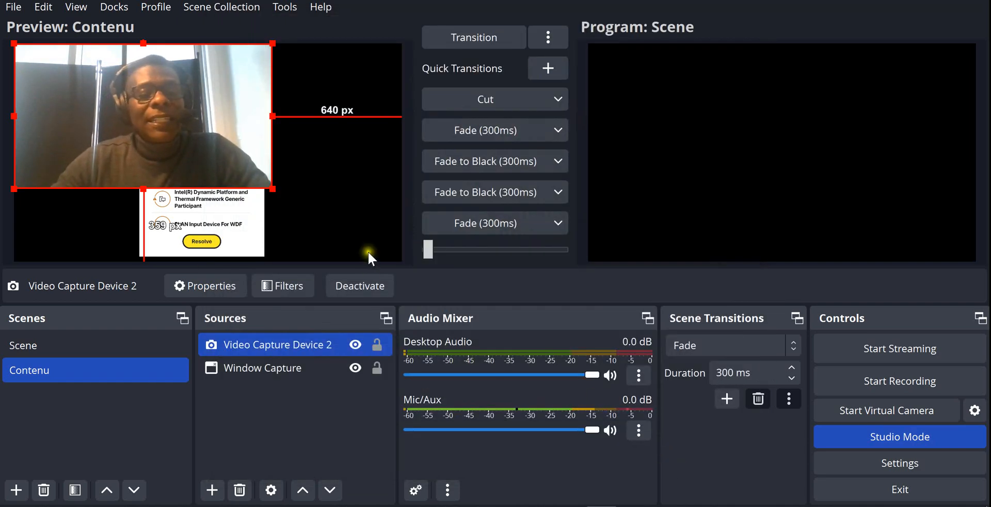
drag(273, 187, 123, 212)
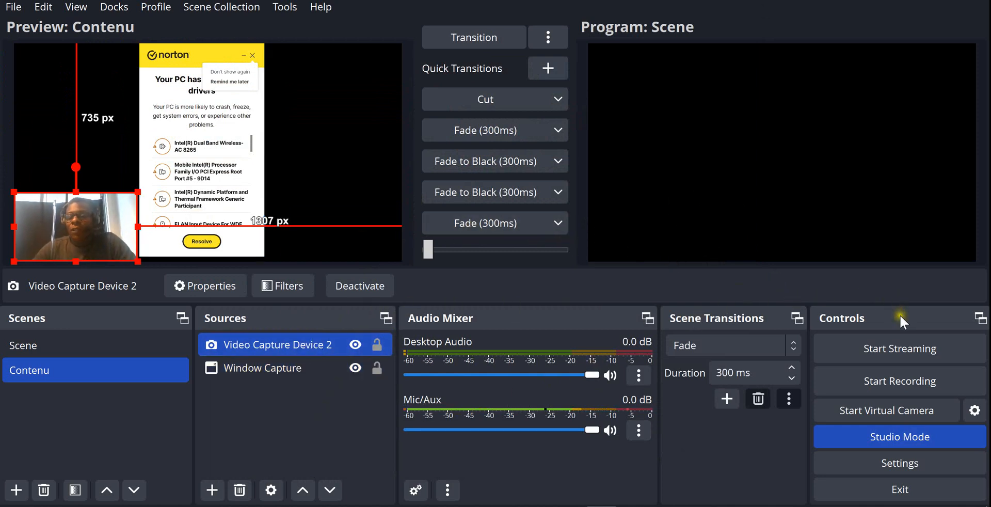
Review the hotkeys assigned to starting, stopping, pausing and unpausing a recording in the settings.
click(908, 463)
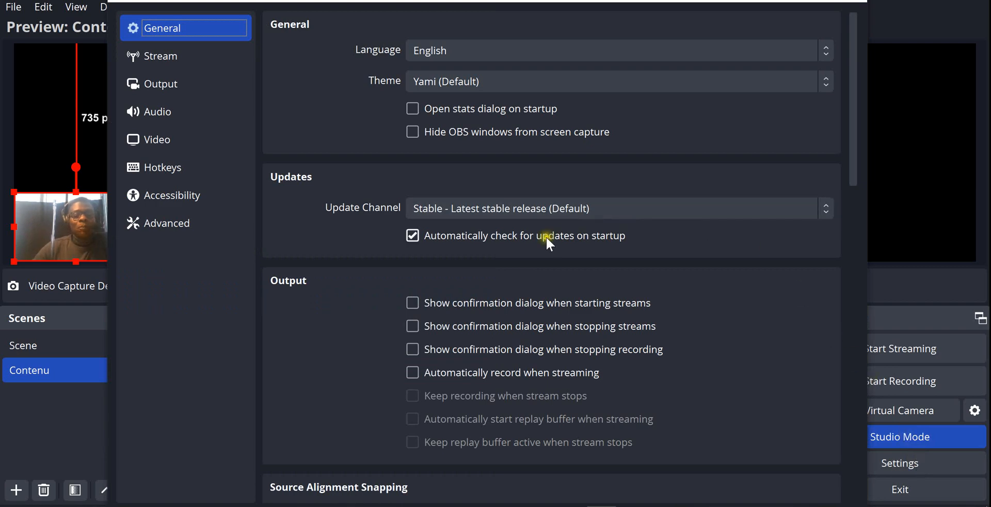
click(185, 168)
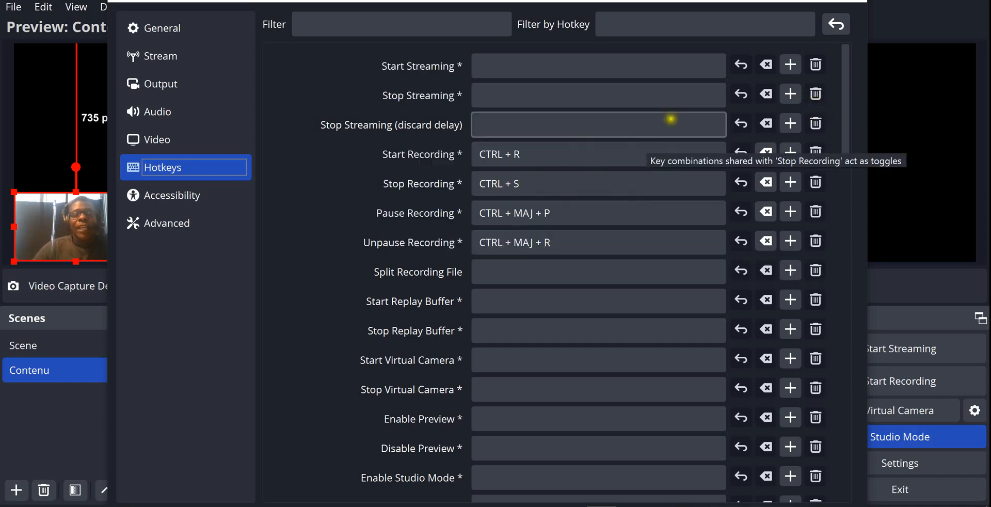
click(854, 2)
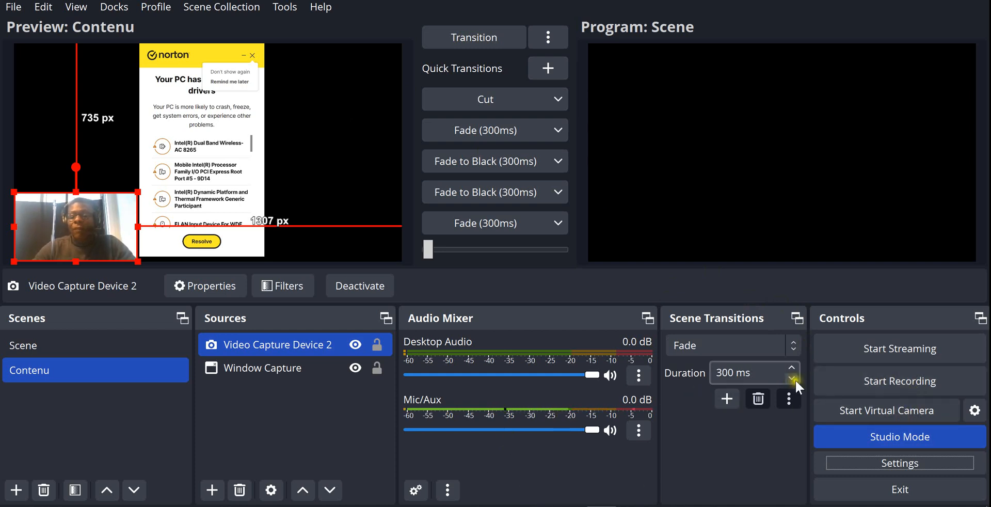
Record a test that transitions the program to Contenu and back to Scene, and stop the recording.
key(ctrl+r)
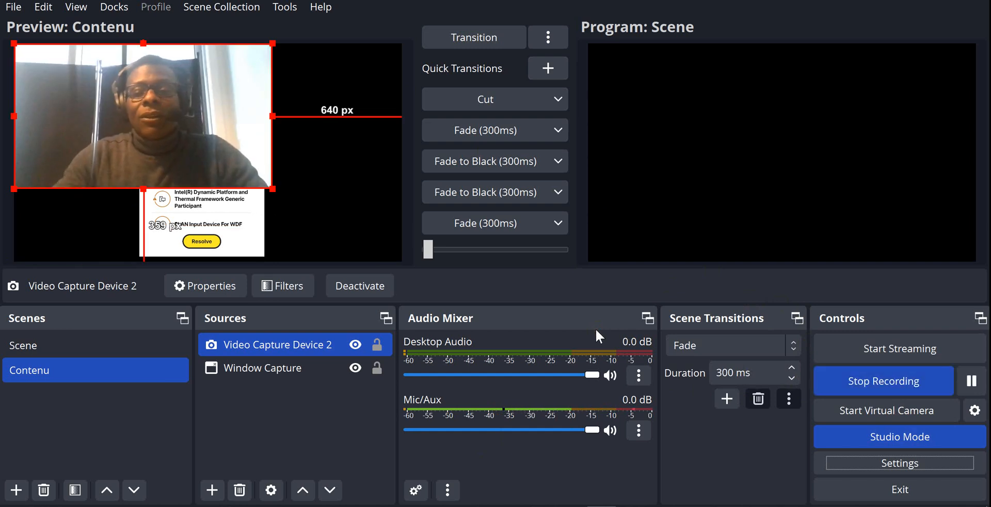
click(465, 38)
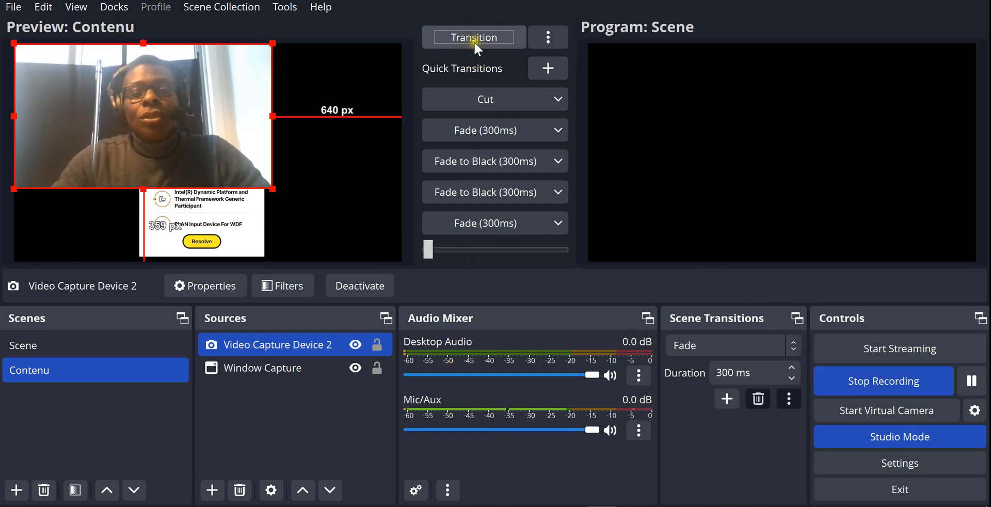
click(474, 41)
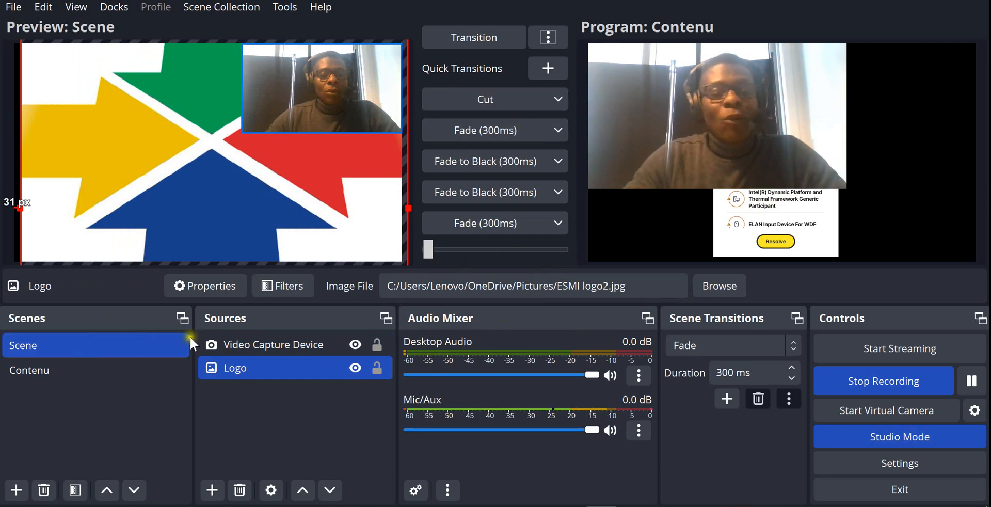
click(93, 342)
click(491, 41)
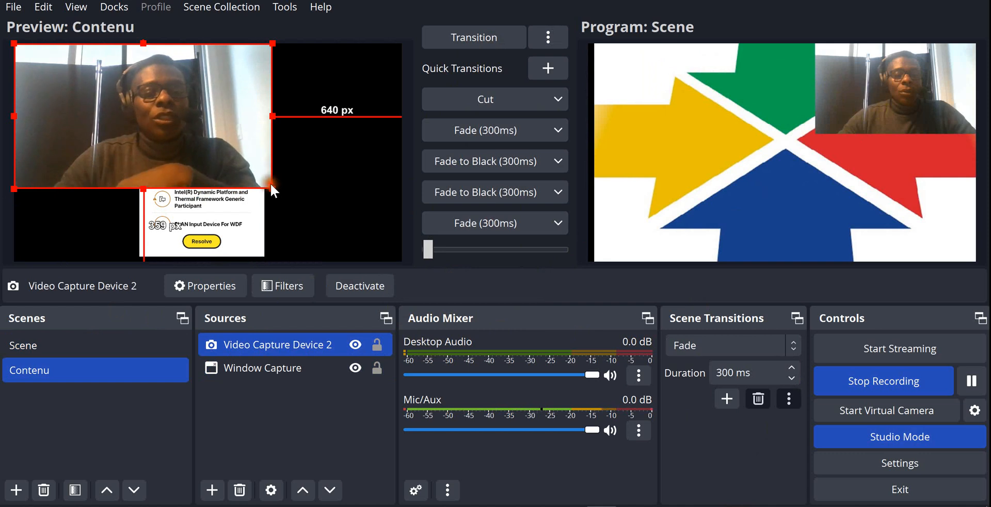
click(905, 386)
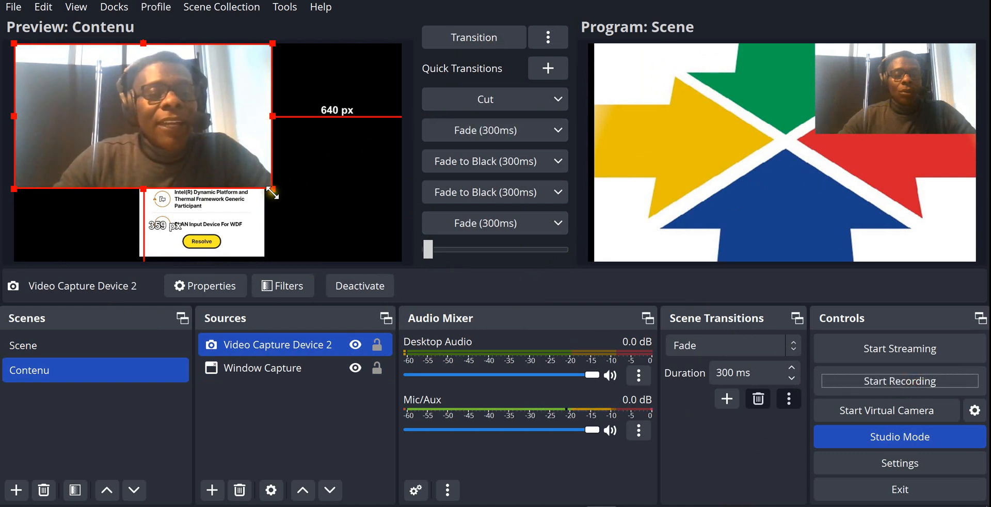
Shrink Contenu's camera picture to about a third of the canvas width, keeping it in the canvas's upper-left corner.
drag(272, 189, 140, 115)
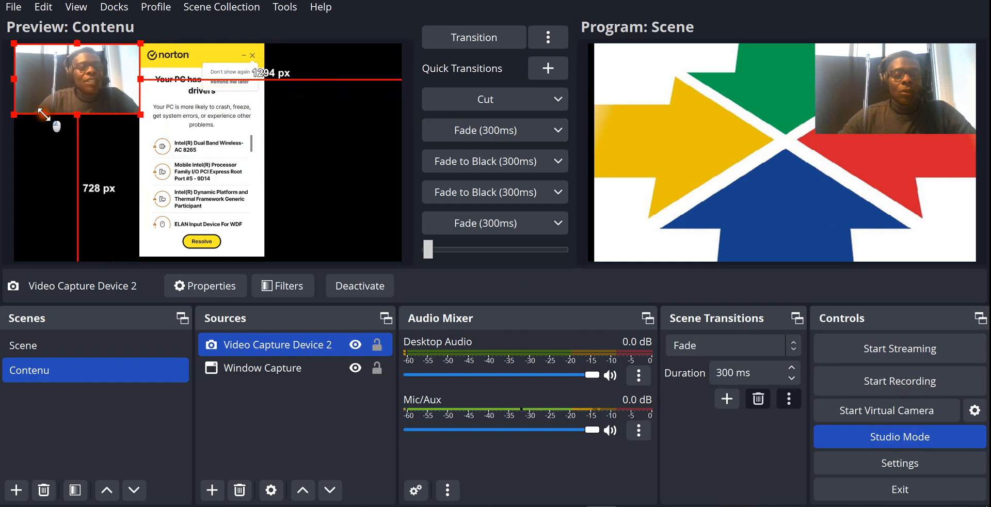
Set the Video Capture Device in Scene to deactivate when not showing.
click(153, 343)
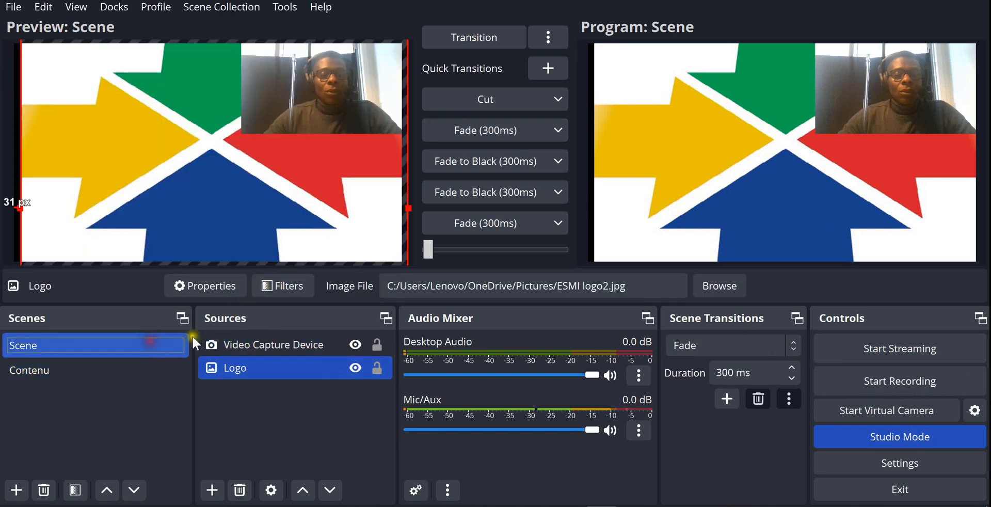
click(263, 339)
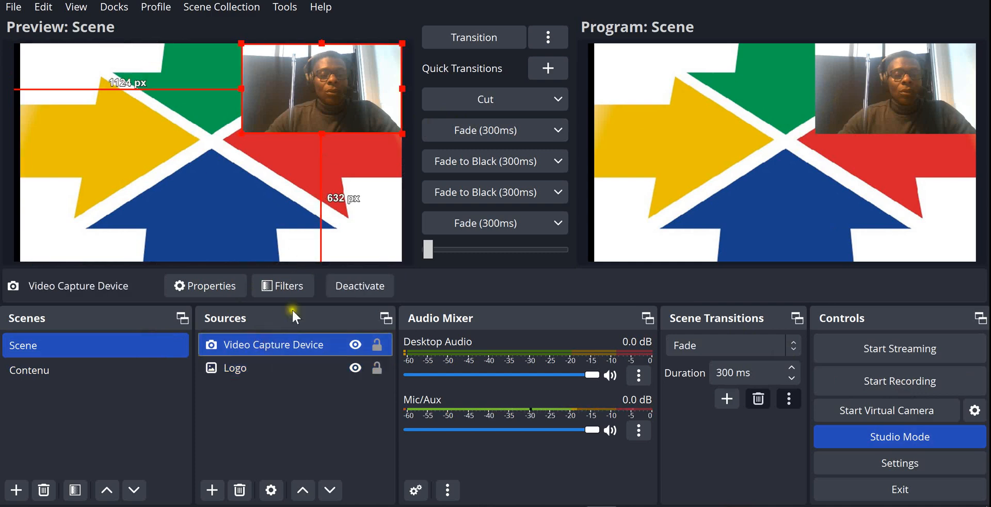
double_click(286, 345)
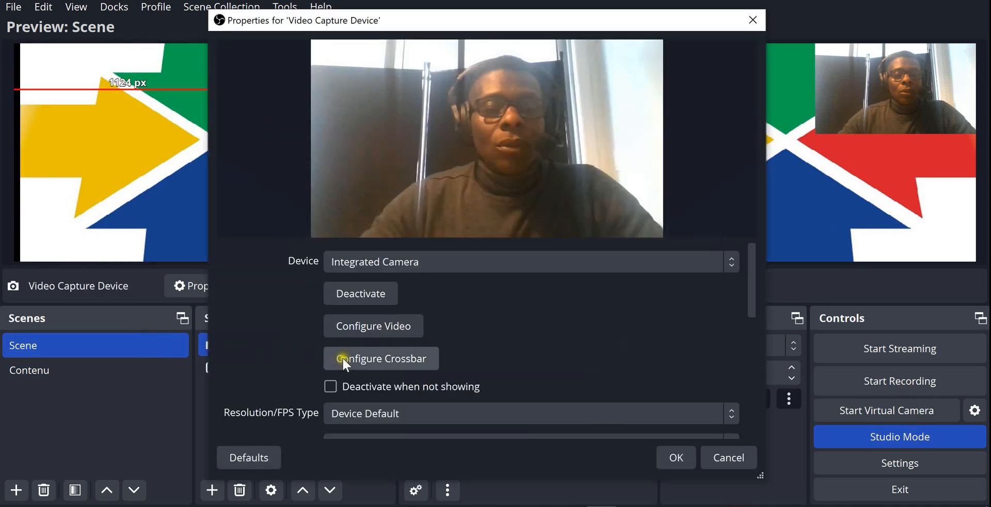
click(332, 384)
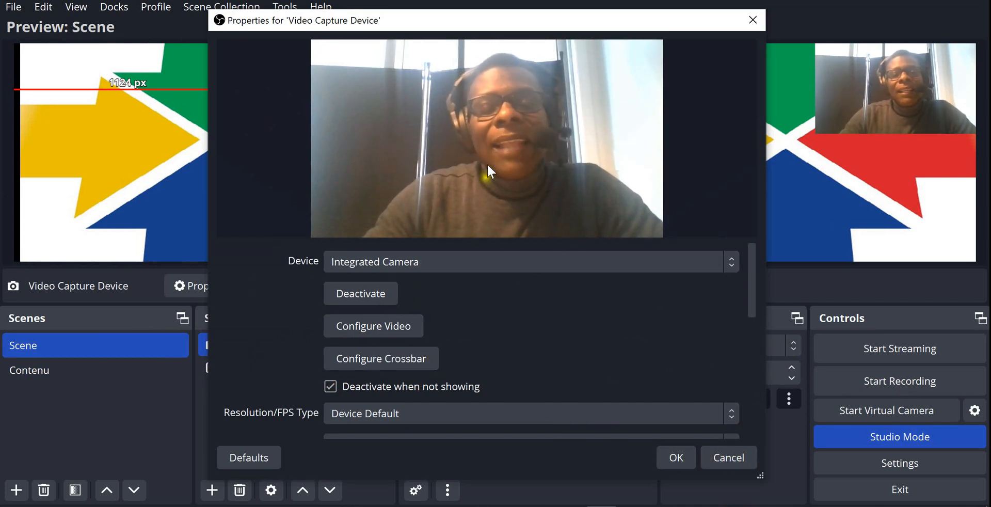
click(673, 456)
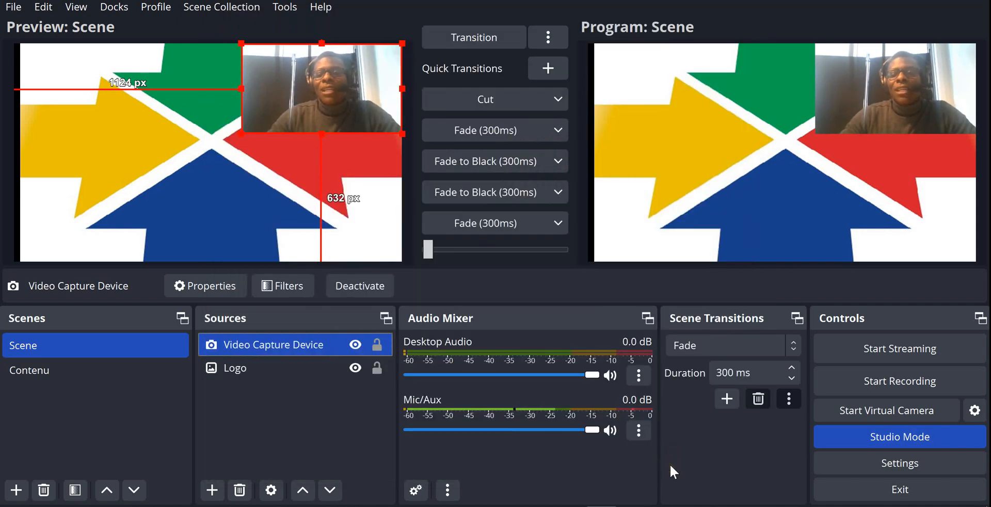
Start a recording from Scene and fade the program manually to Contenu with the transition slider.
click(132, 347)
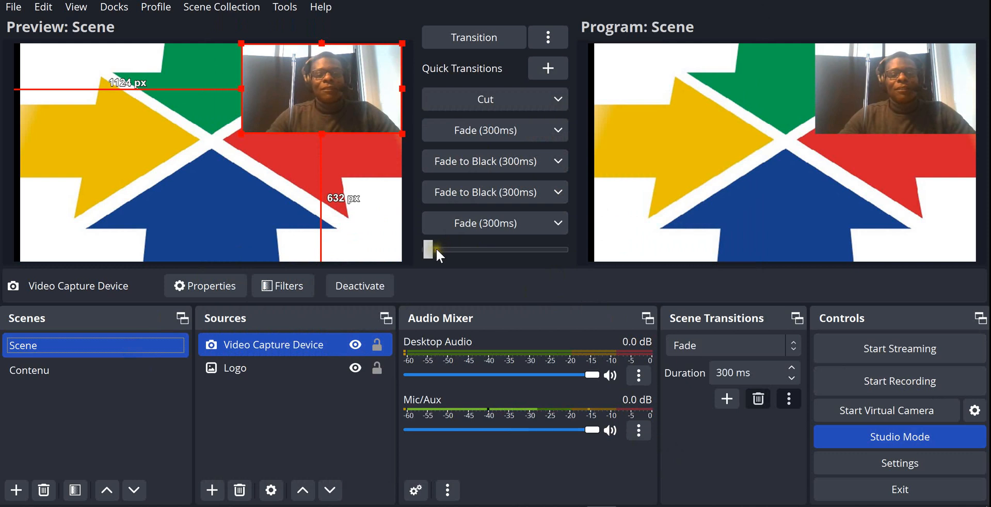
click(902, 378)
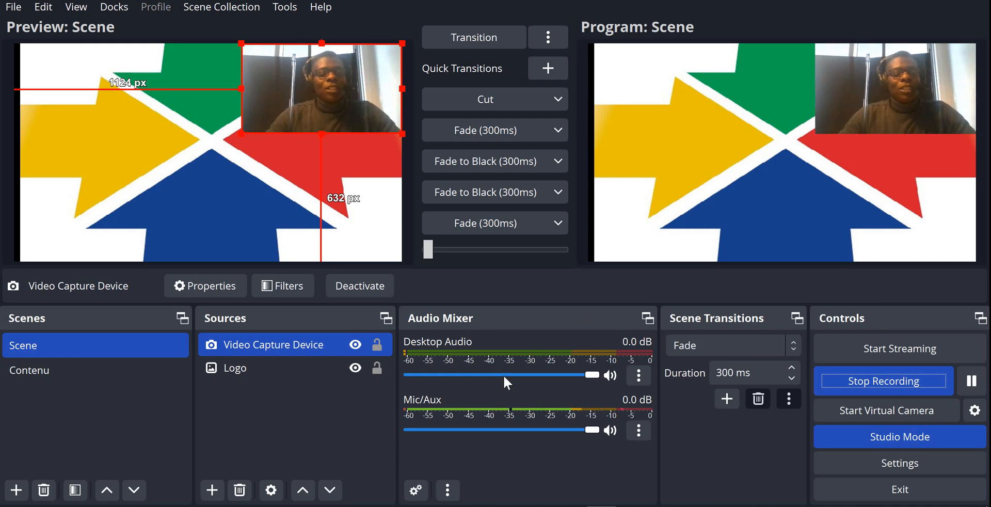
click(82, 367)
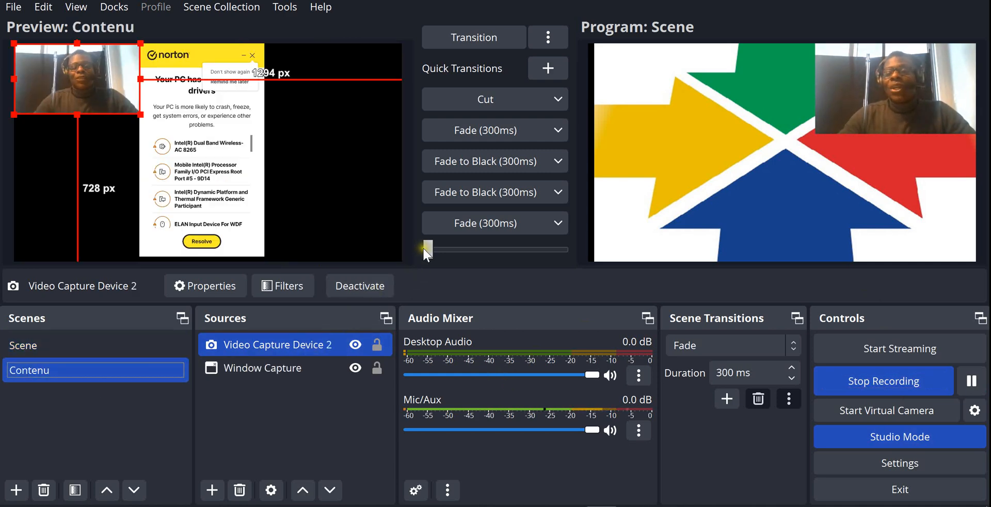
drag(426, 252, 524, 212)
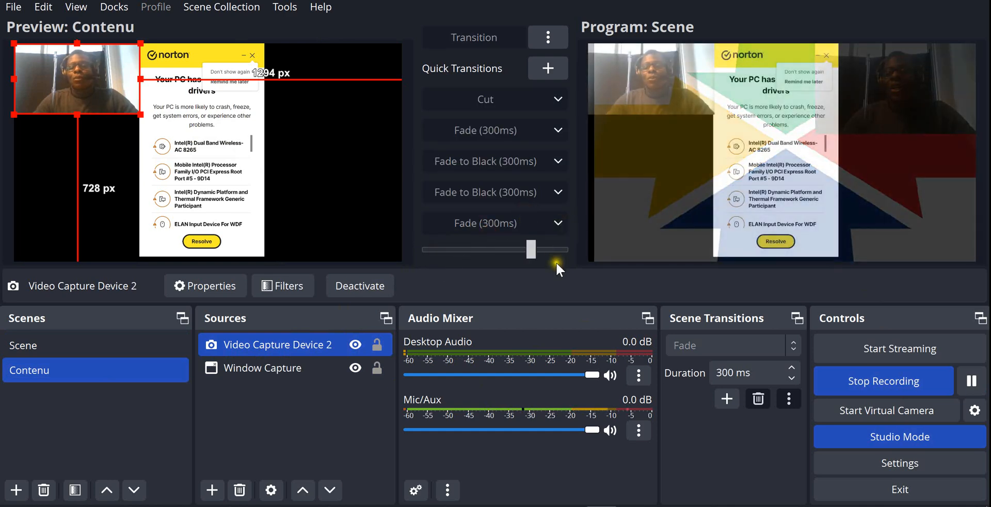
drag(556, 262, 590, 248)
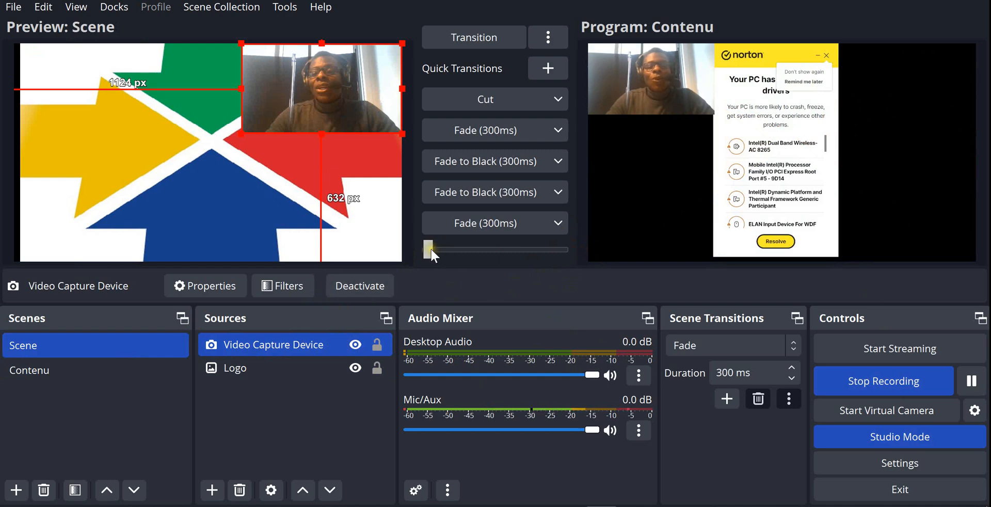
Fade the program manually back to Scene, and switch it to Contenu with the standard transition.
drag(431, 250, 634, 246)
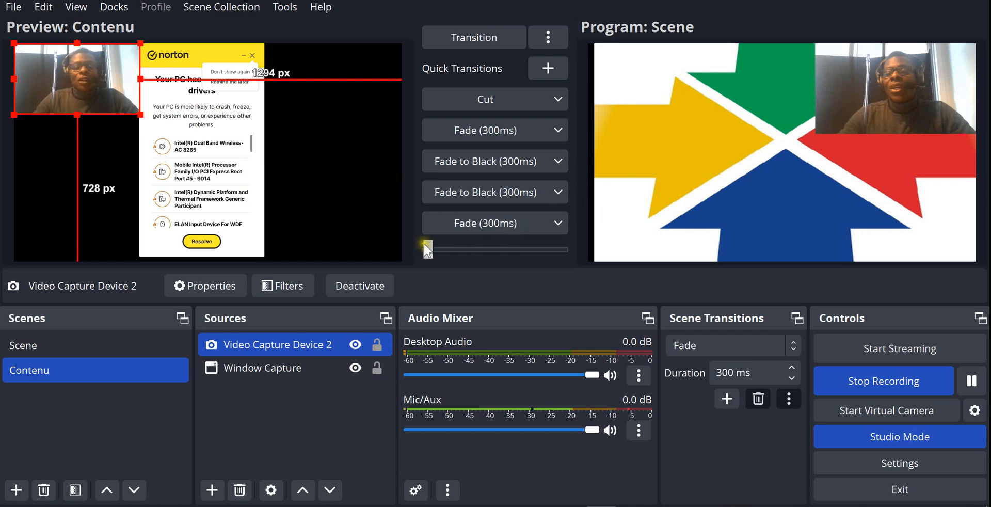
click(488, 38)
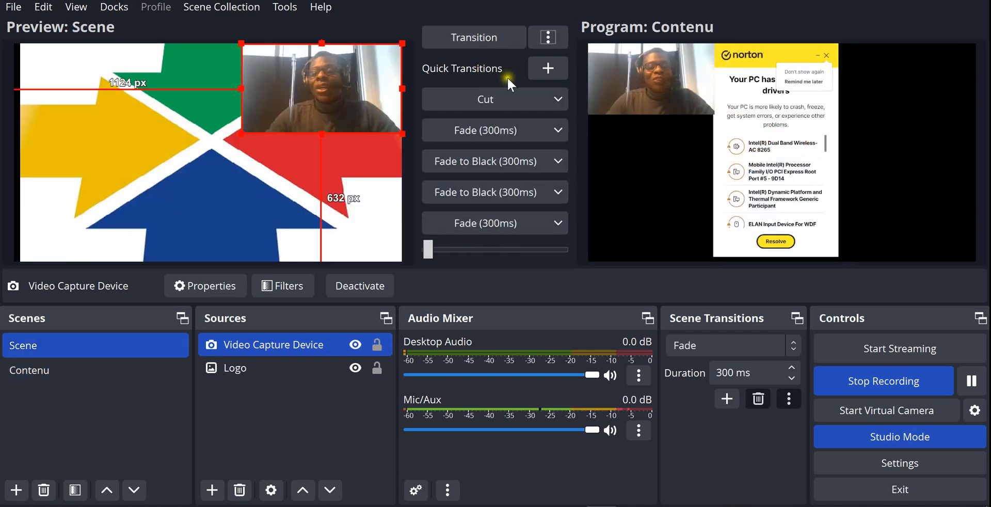
click(375, 95)
click(270, 344)
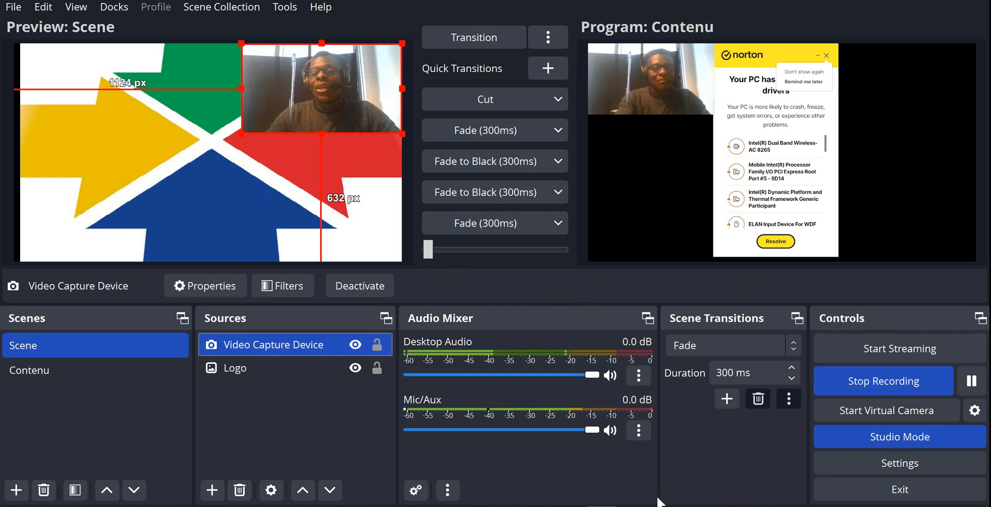
key(XF86MonBrightnessDown)
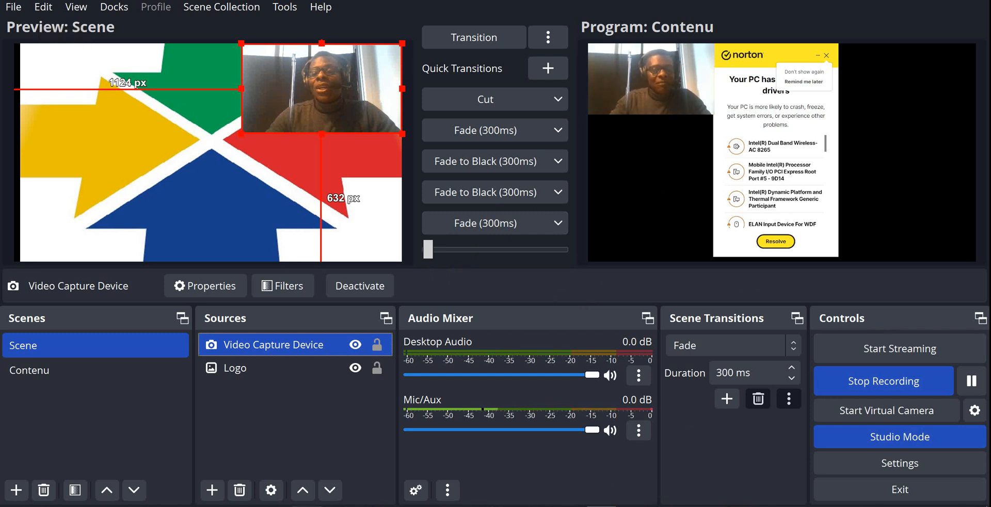
mouse_move(276, 505)
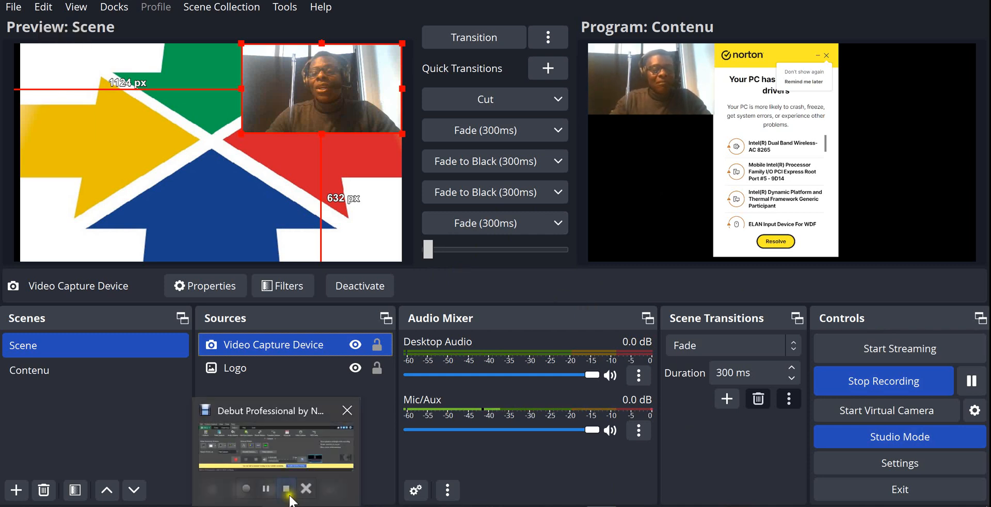